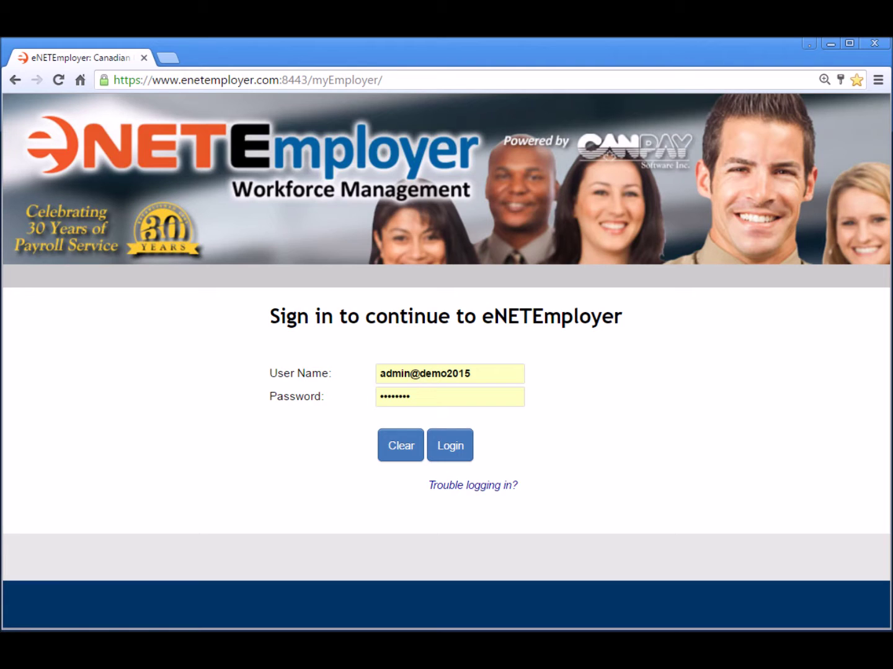
Log in with the filled-in credentials, choose the Payroll service and open the payroll processing Calculations table
{"action": "left_click", "coordinate": [454, 446]}
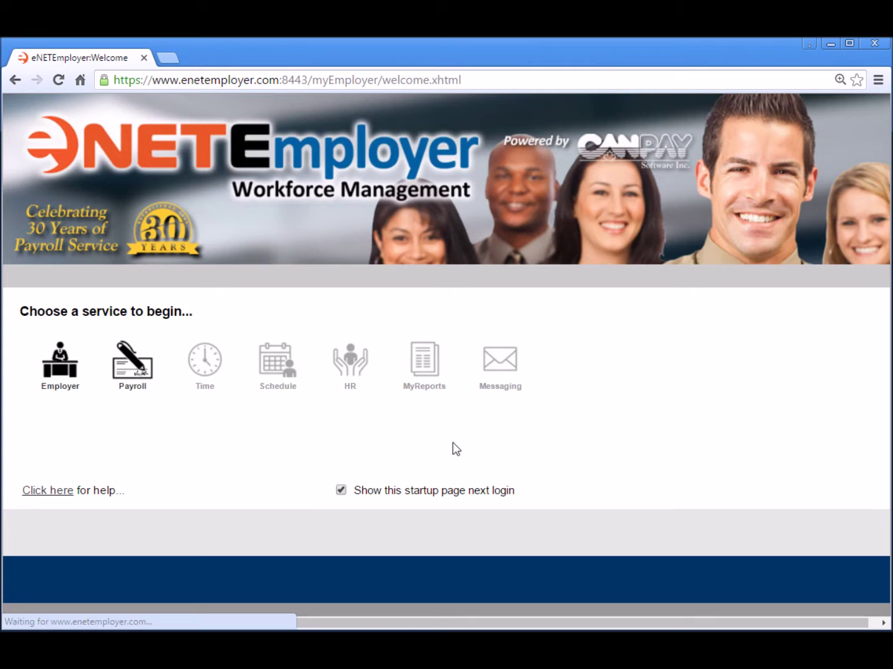
{"action": "left_click", "coordinate": [137, 373]}
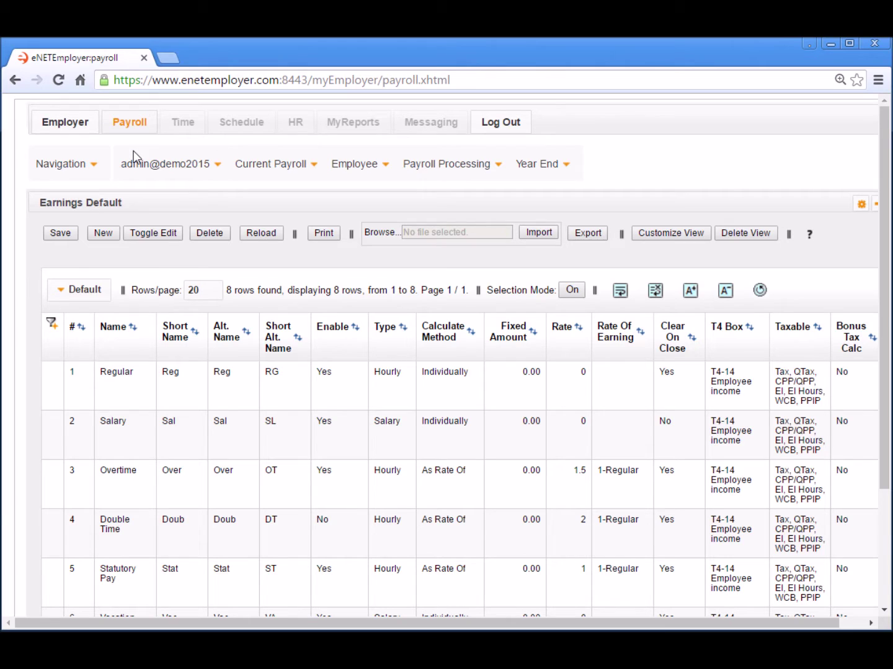
{"action": "left_click", "coordinate": [454, 169]}
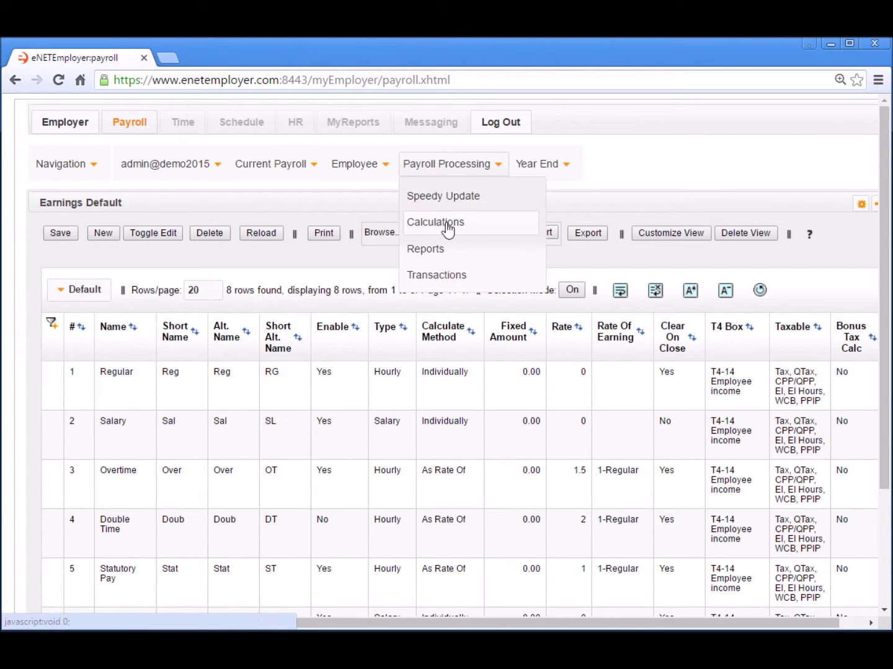
{"action": "left_click", "coordinate": [444, 224]}
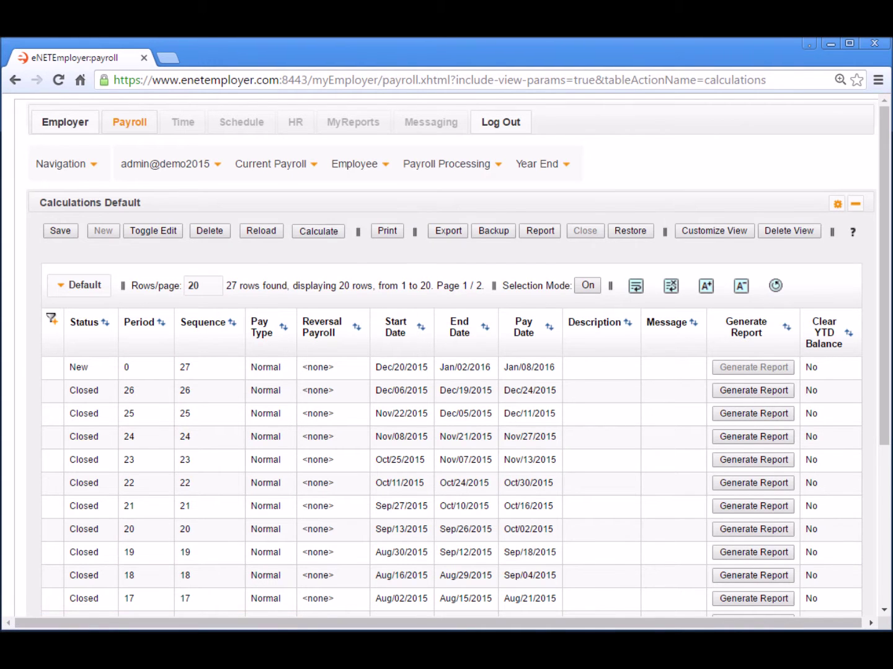
Open the Speedy Update table to check the employees' current pay entries, sorting it by Reg Hours
{"action": "key", "text": "ctrl+shift+b"}
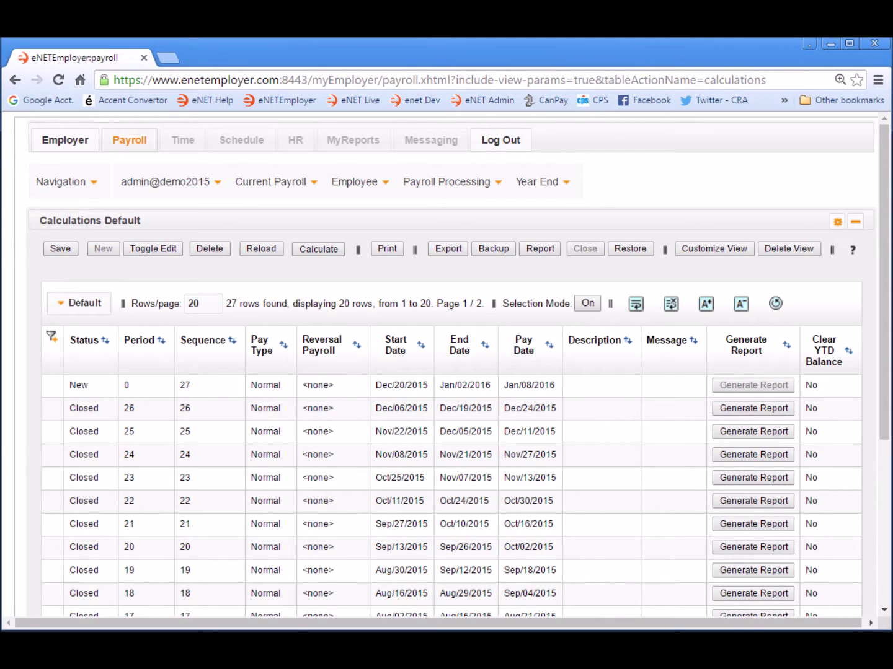
{"action": "left_click", "coordinate": [448, 185]}
{"action": "left_click", "coordinate": [479, 222]}
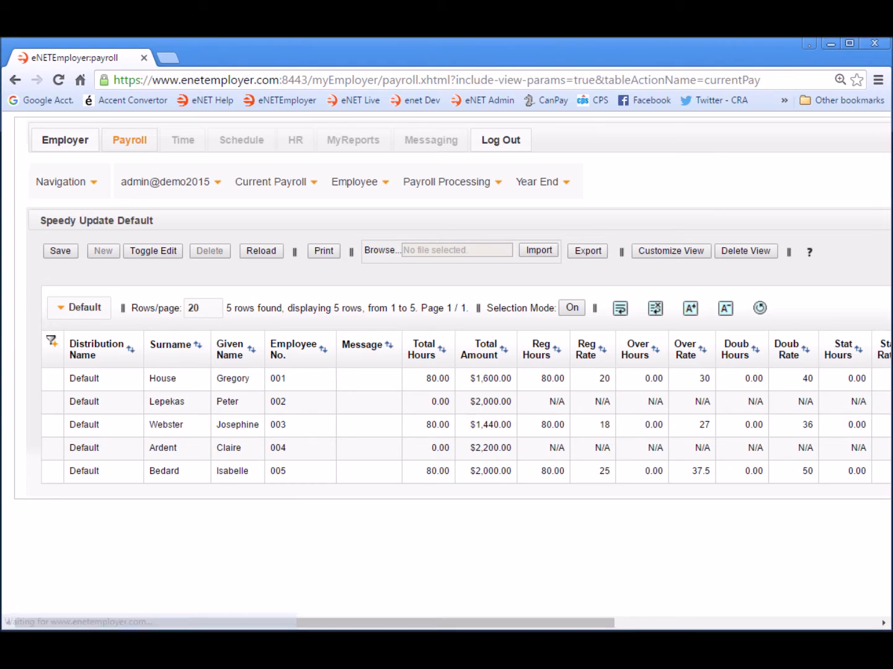
{"action": "left_click", "coordinate": [528, 351]}
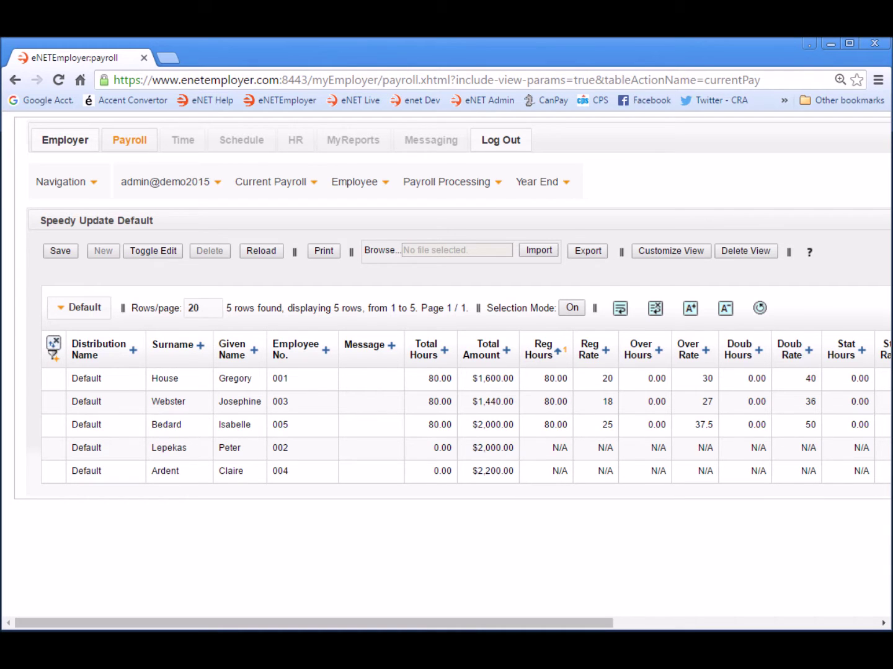
Return to the Calculations table, enable Clear YTD Balance for the new pay with sequence 27, and accept the row edit
{"action": "left_click", "coordinate": [446, 182]}
{"action": "left_click", "coordinate": [459, 241]}
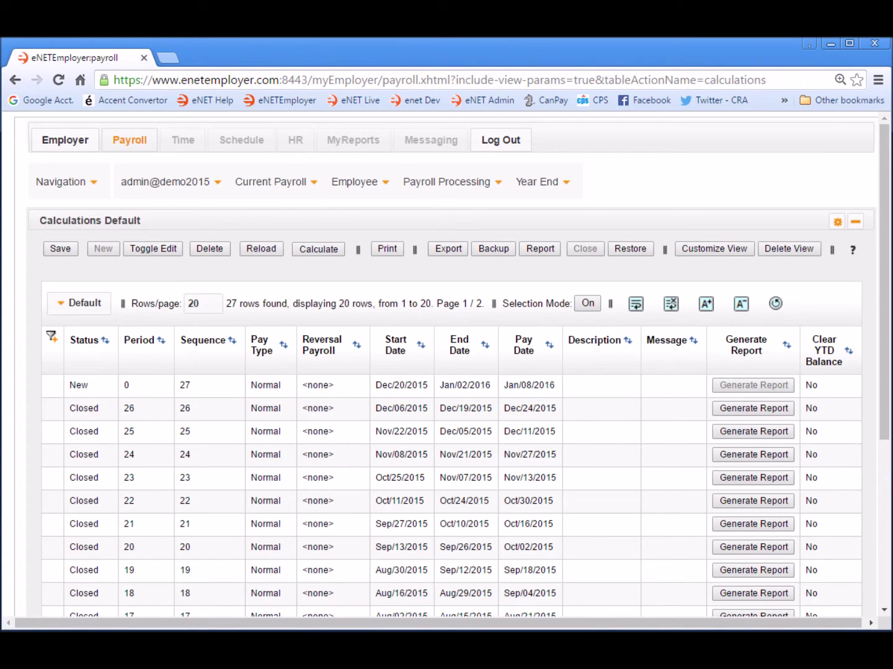
{"action": "double_click", "coordinate": [607, 393]}
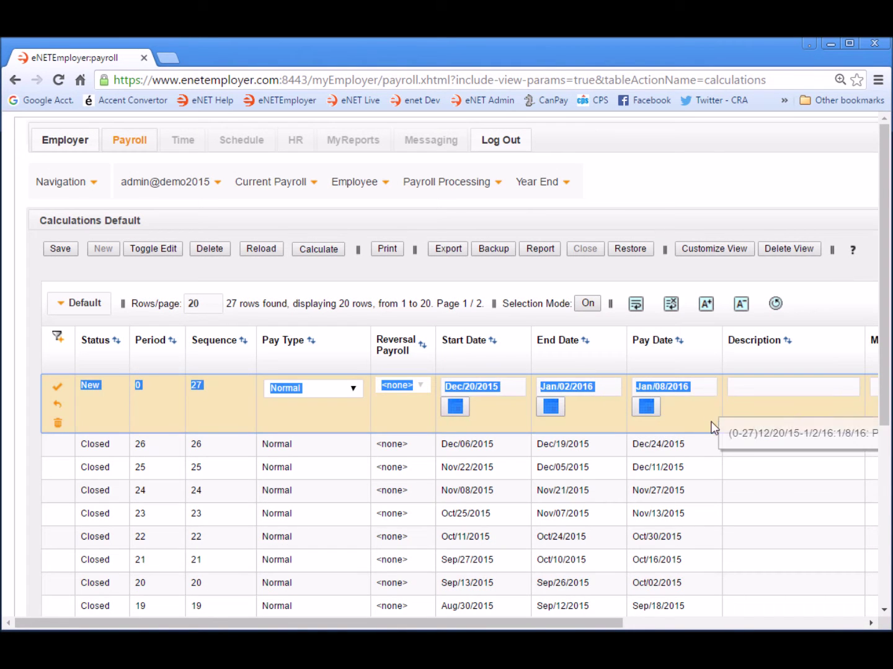
{"action": "left_click", "coordinate": [711, 424]}
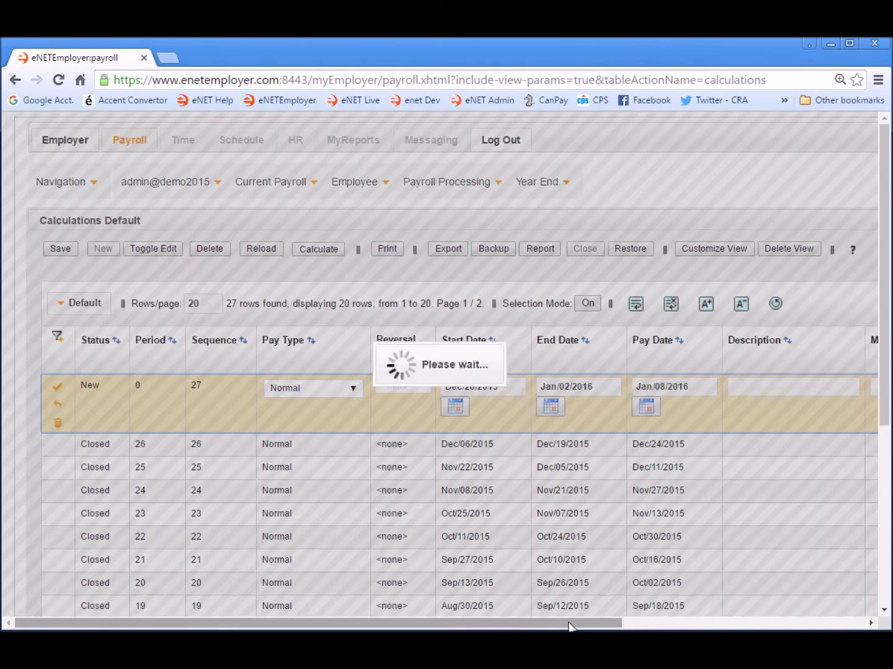
{"action": "left_click_drag", "start_coordinate": [569, 627], "coordinate": [861, 623]}
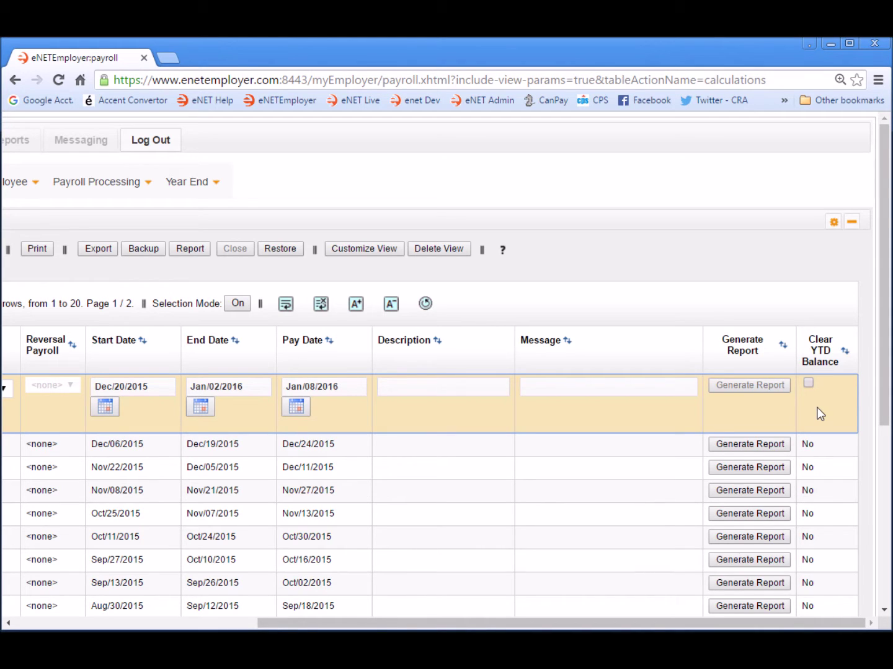
{"action": "left_click", "coordinate": [807, 382]}
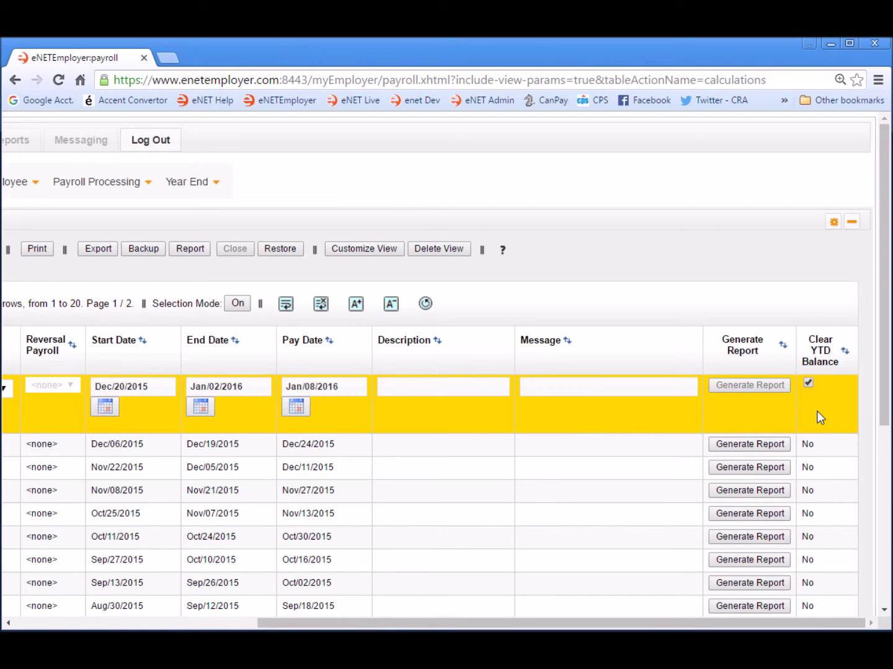
{"action": "left_click_drag", "start_coordinate": [747, 624], "coordinate": [424, 623]}
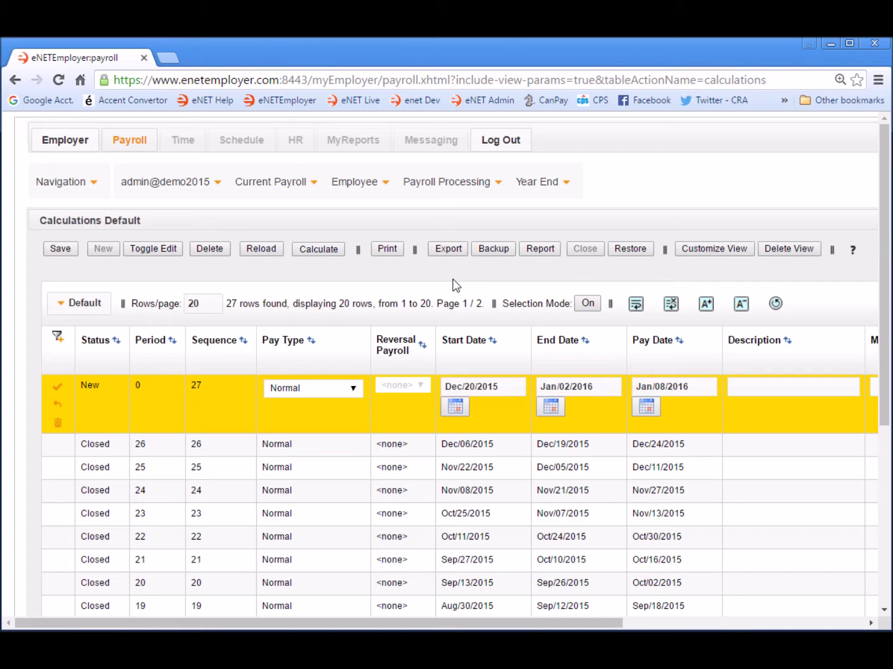
{"action": "left_click_drag", "start_coordinate": [551, 623], "coordinate": [794, 624]}
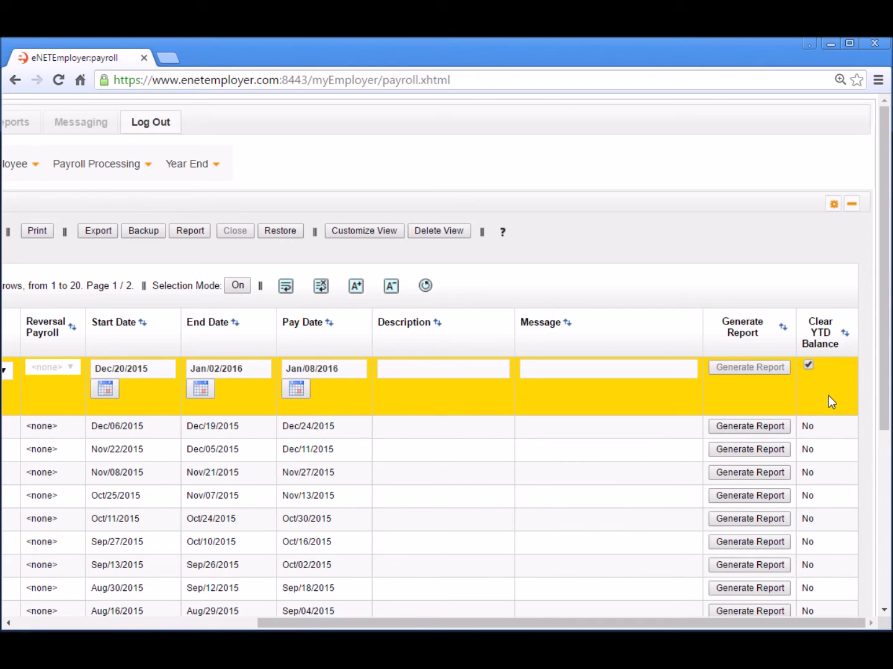
{"action": "left_click_drag", "start_coordinate": [800, 624], "coordinate": [553, 624]}
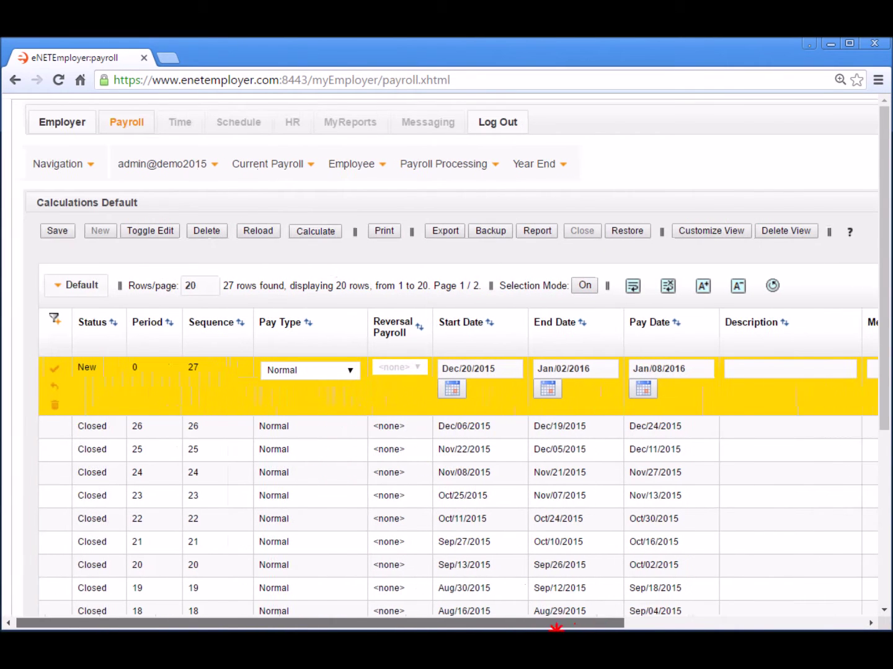
{"action": "left_click", "coordinate": [57, 368]}
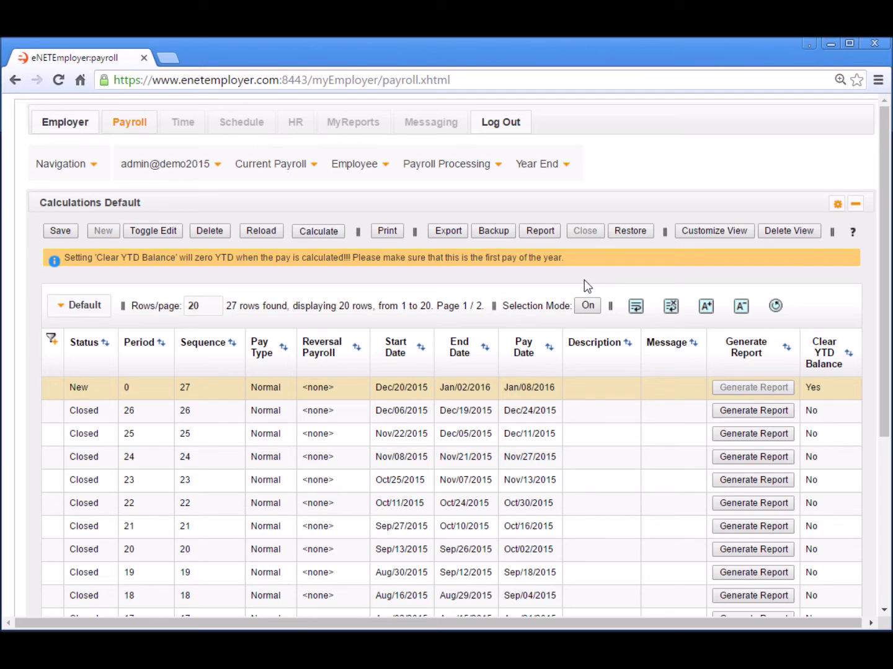
Calculate the new pay for Dec/20/2015 to Jan/02/2016 and download a payroll backup
{"action": "left_click", "coordinate": [318, 231]}
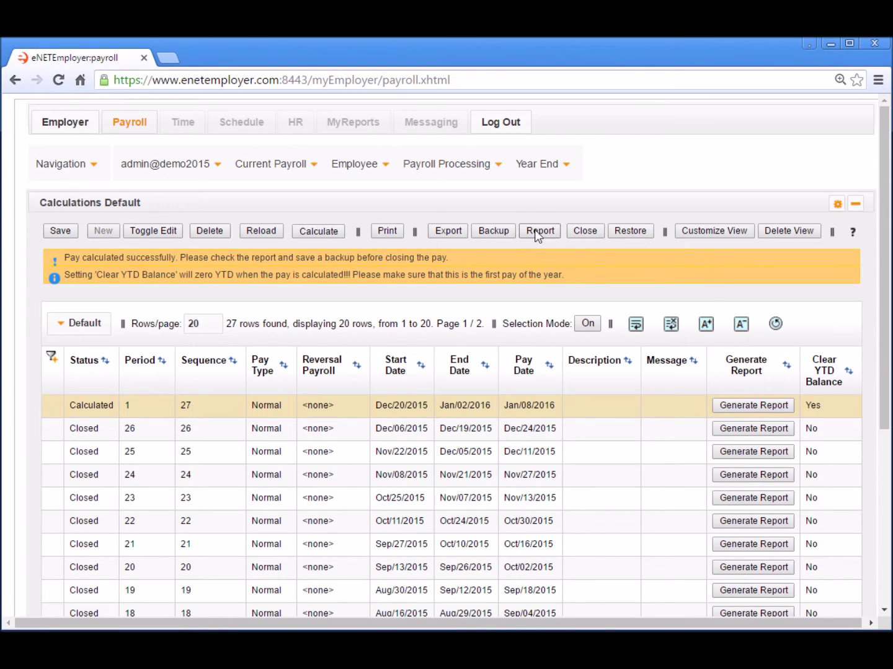
{"action": "left_click", "coordinate": [499, 235]}
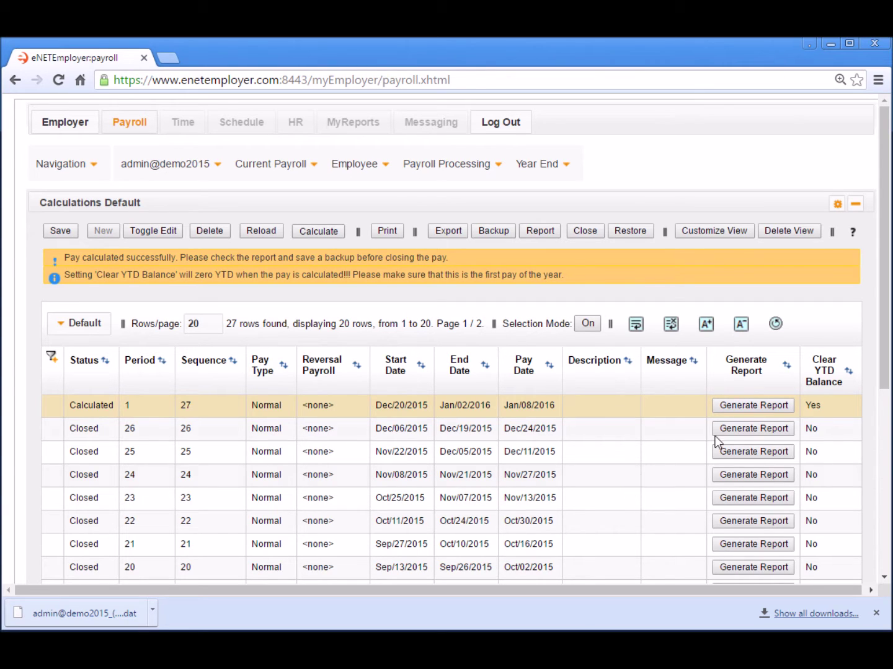
Generate the report for the calculated pay of period 1 and open the downloaded register PDF
{"action": "left_click", "coordinate": [767, 408]}
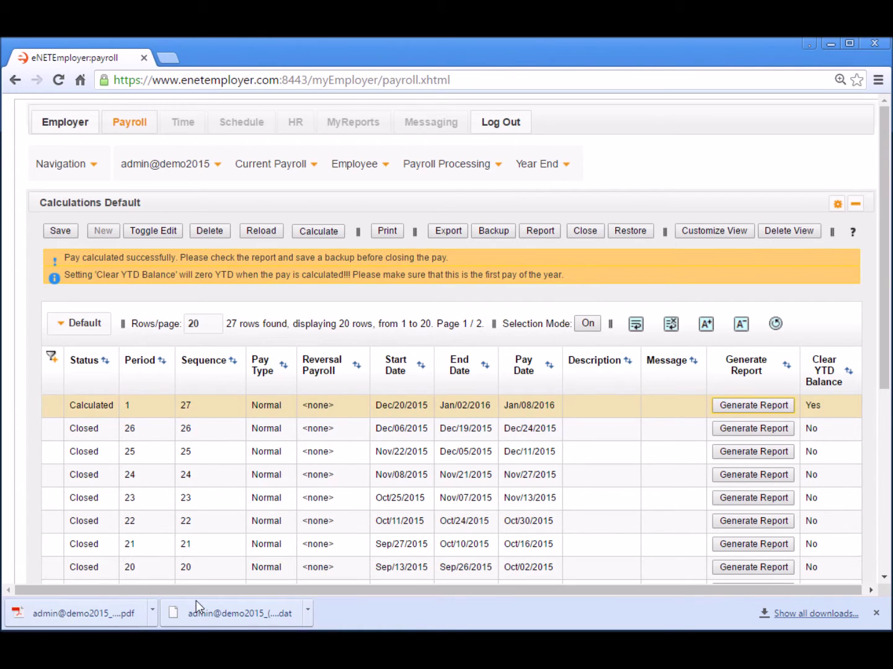
{"action": "left_click", "coordinate": [114, 612]}
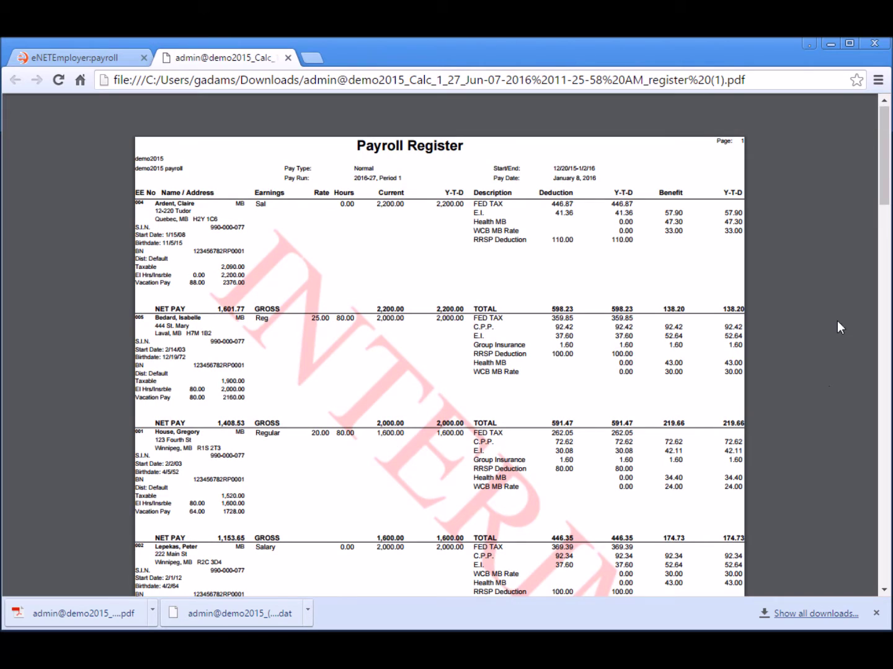
Examine the Payroll Register's employee Y-T-D amounts, final totals and Rev. Canada remittance at 150% zoom, and close the report and the downloads list
{"action": "key", "text": "ctrl+plus"}
{"action": "key", "text": "ctrl+plus"}
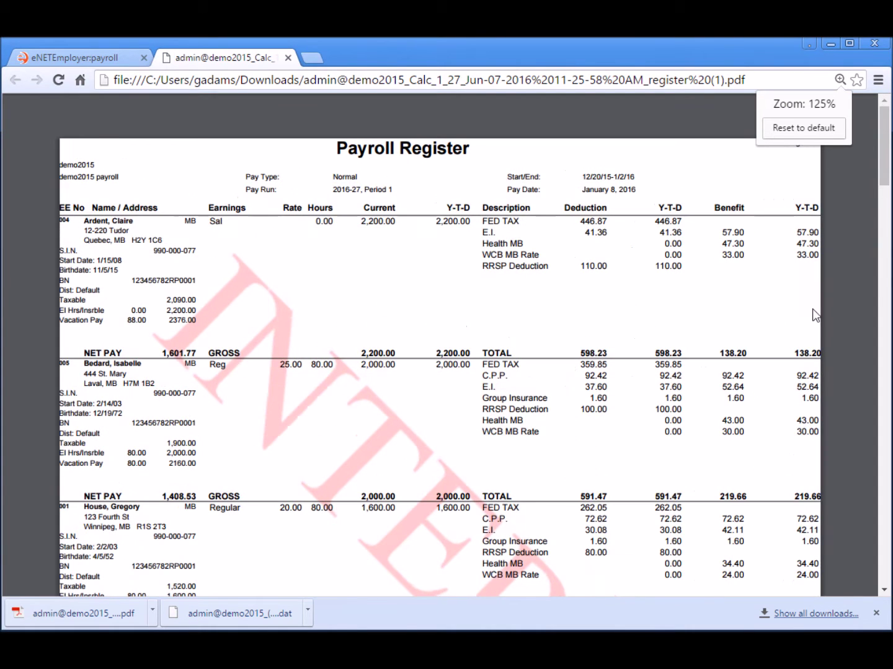
{"action": "key", "text": "ctrl+plus"}
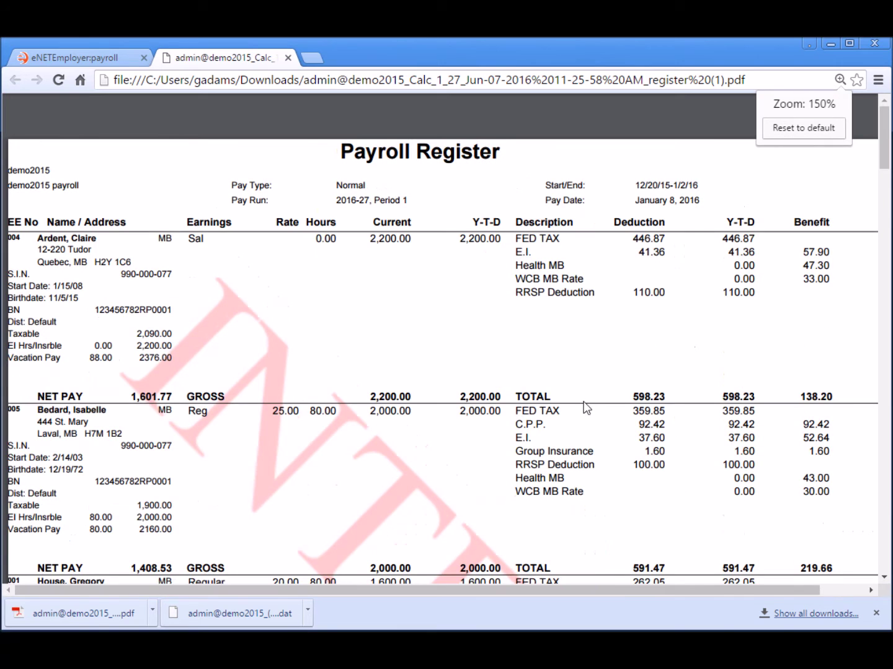
{"action": "scroll", "coordinate": [578, 388], "scroll_direction": "down", "scroll_amount": 5}
{"action": "scroll", "coordinate": [578, 382], "scroll_direction": "down", "scroll_amount": 5}
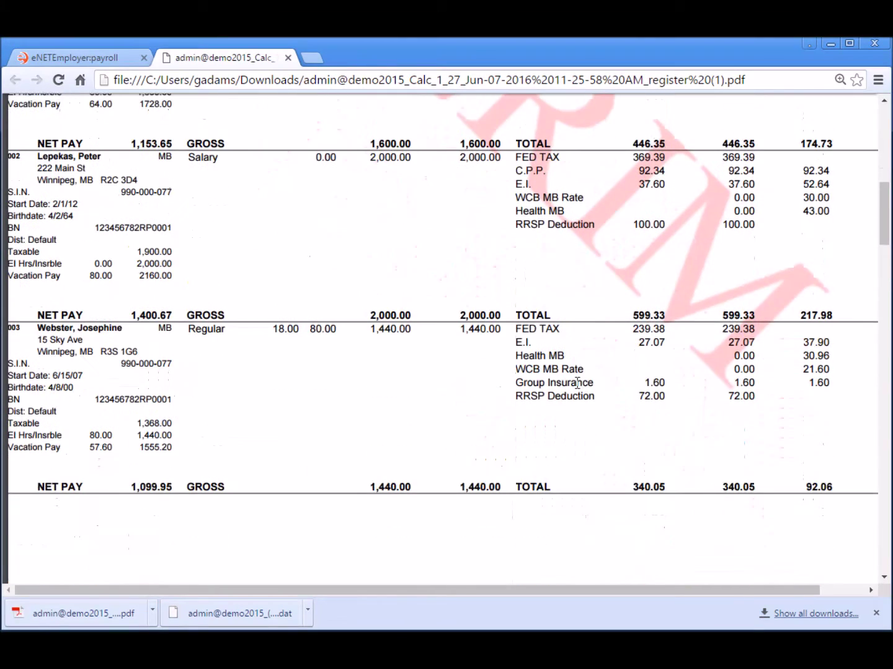
{"action": "scroll", "coordinate": [577, 384], "scroll_direction": "up", "scroll_amount": 10}
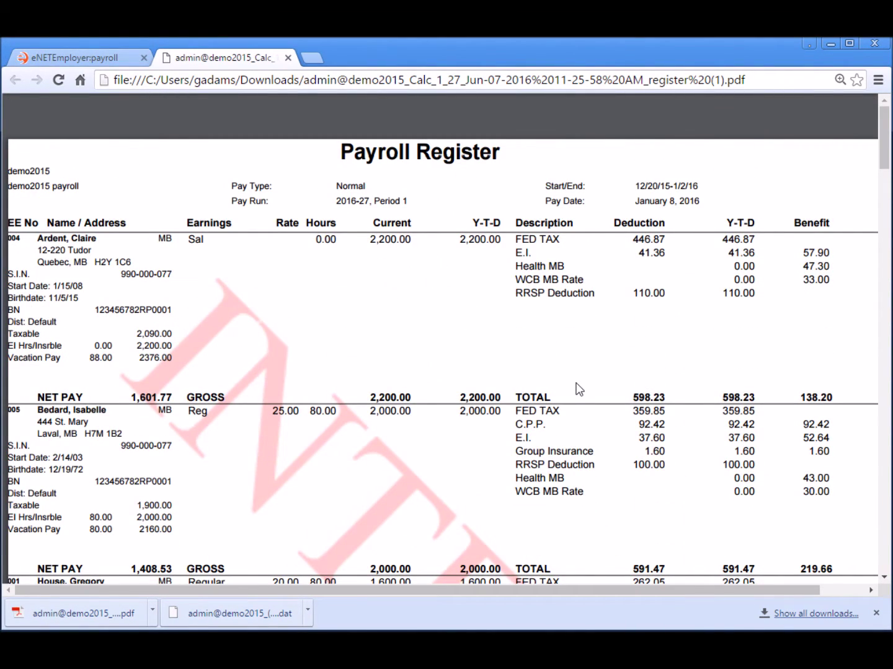
{"action": "scroll", "coordinate": [578, 388], "scroll_direction": "down", "scroll_amount": 3}
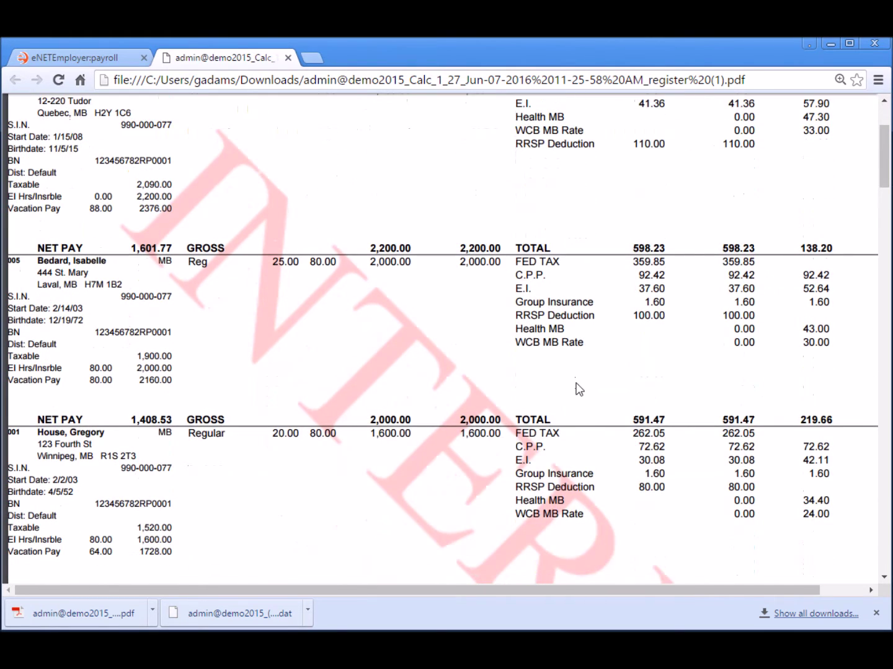
{"action": "scroll", "coordinate": [578, 388], "scroll_direction": "down", "scroll_amount": 5}
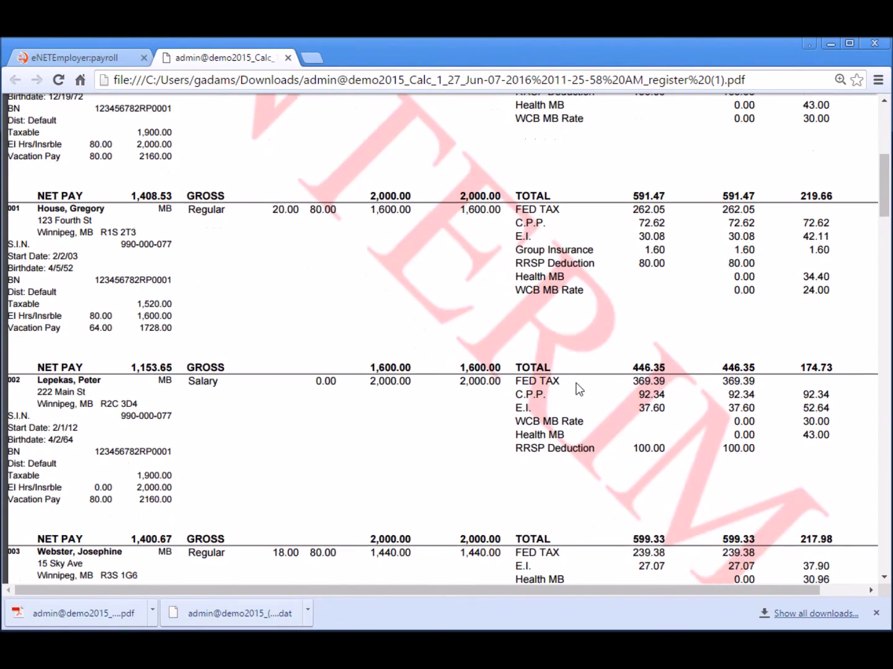
{"action": "scroll", "coordinate": [577, 389], "scroll_direction": "down", "scroll_amount": 4}
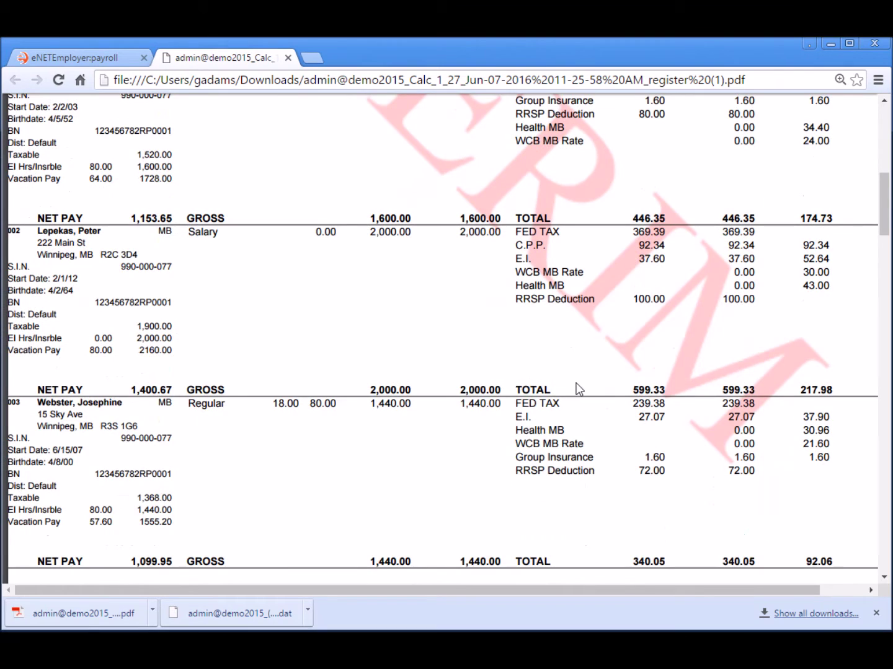
{"action": "scroll", "coordinate": [578, 389], "scroll_direction": "down", "scroll_amount": 10}
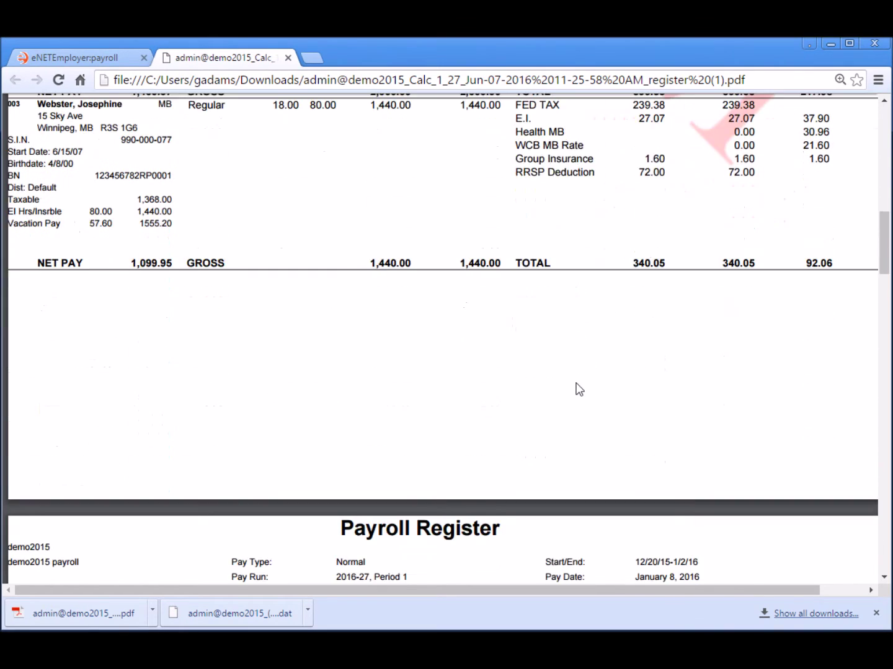
{"action": "scroll", "coordinate": [577, 383], "scroll_direction": "down", "scroll_amount": 2}
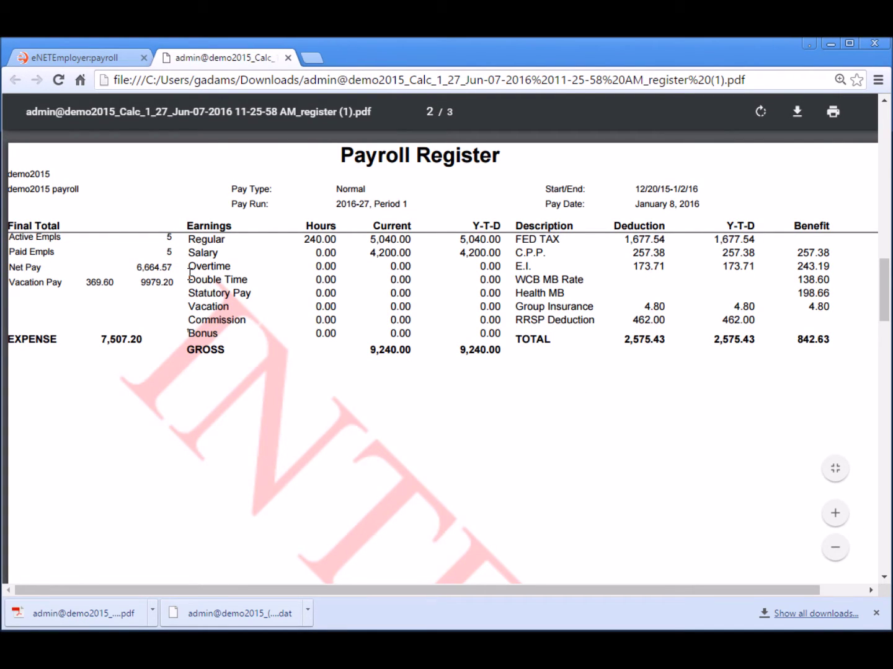
{"action": "scroll", "coordinate": [589, 394], "scroll_direction": "down", "scroll_amount": 5}
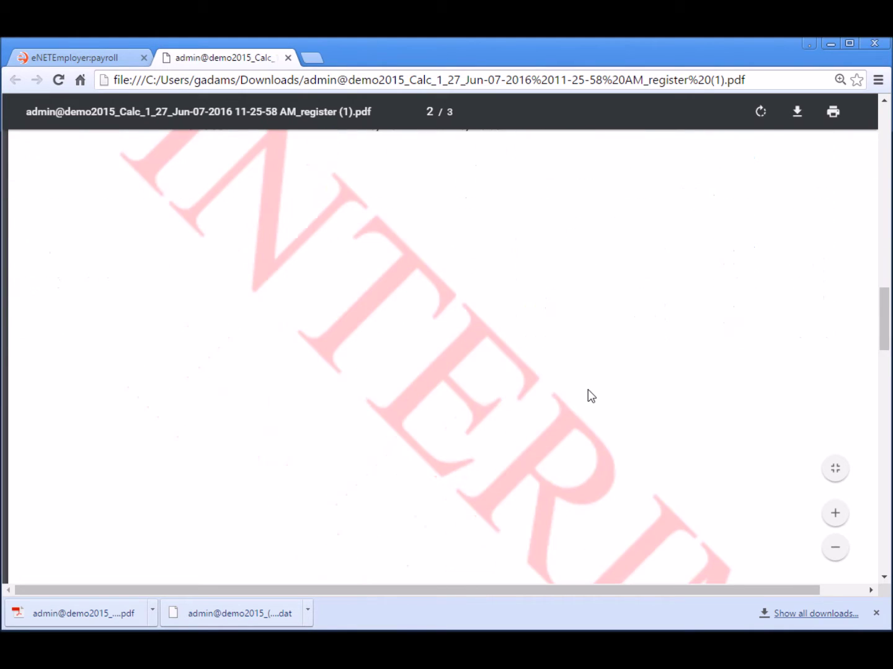
{"action": "scroll", "coordinate": [591, 395], "scroll_direction": "down", "scroll_amount": 8}
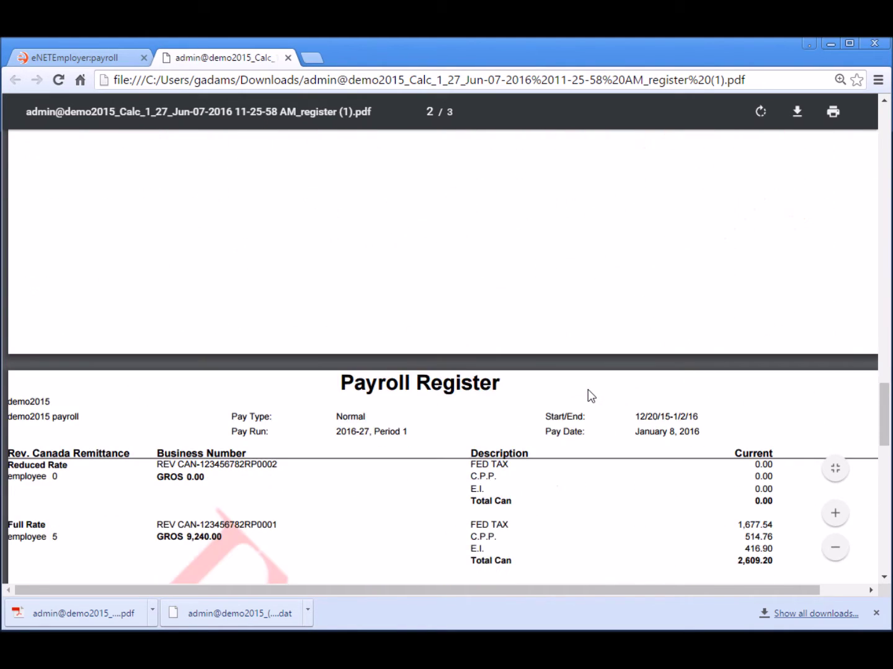
{"action": "scroll", "coordinate": [589, 394], "scroll_direction": "down", "scroll_amount": 3}
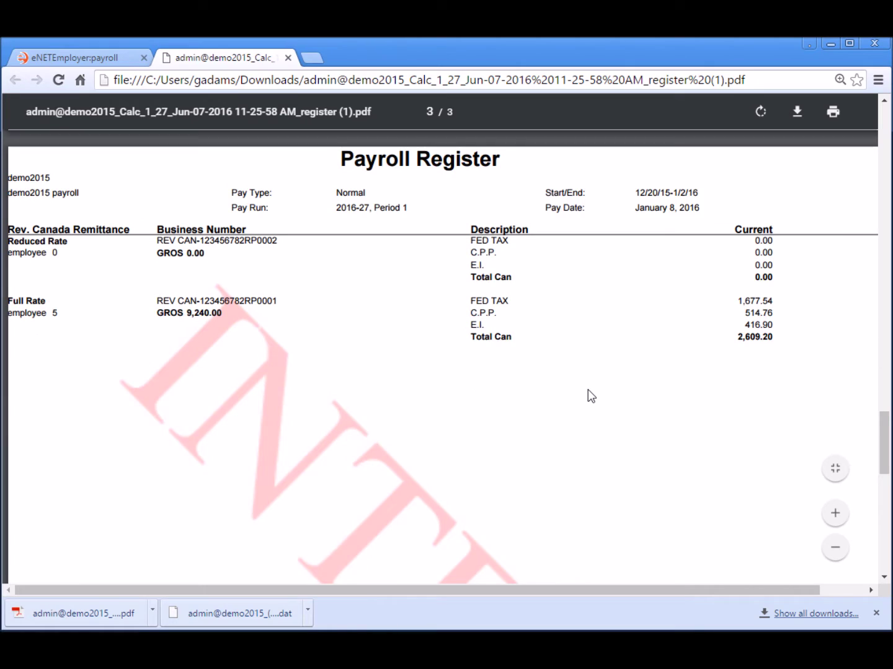
{"action": "scroll", "coordinate": [590, 395], "scroll_direction": "down", "scroll_amount": 1}
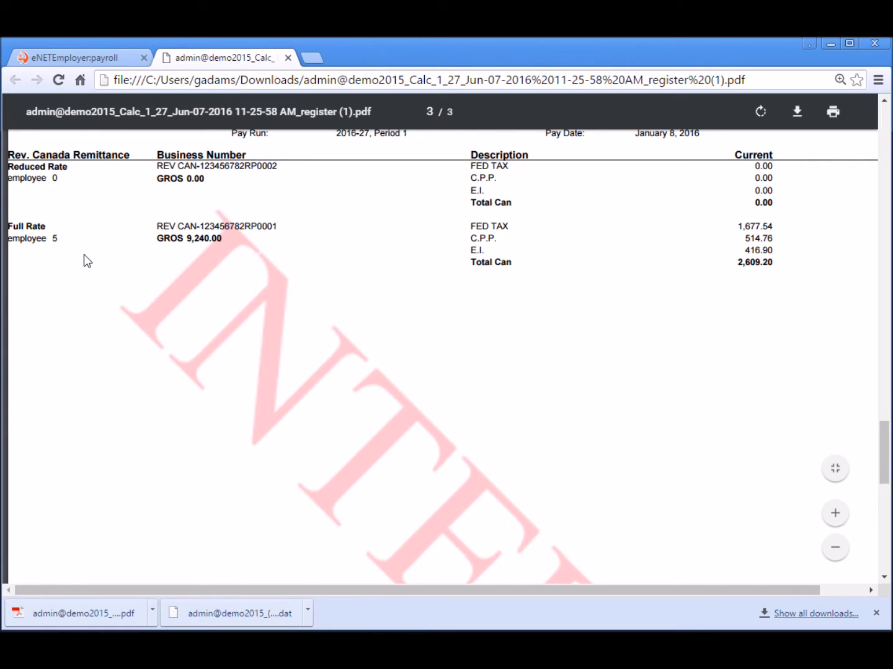
{"action": "left_click", "coordinate": [288, 57]}
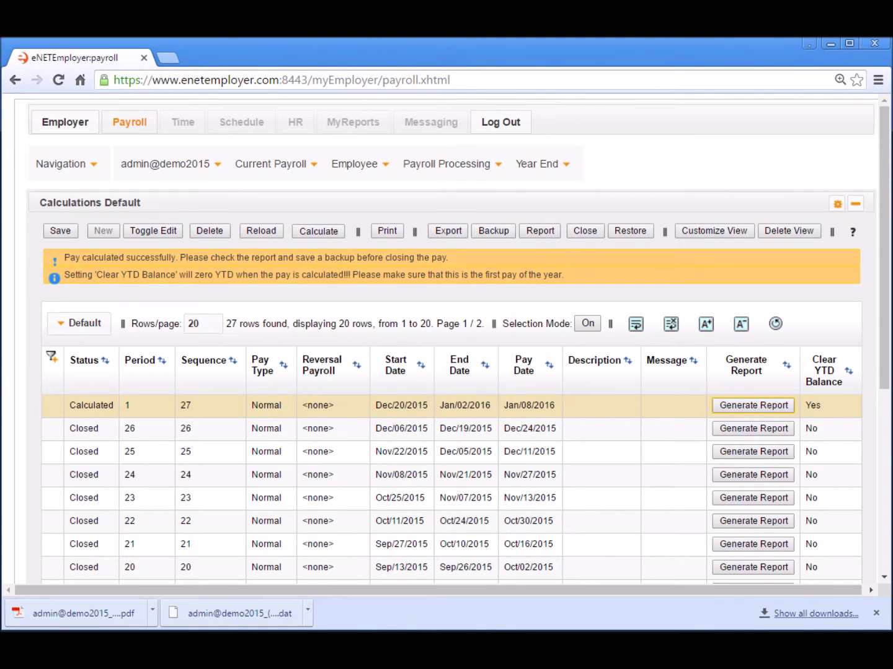
{"action": "left_click", "coordinate": [876, 613]}
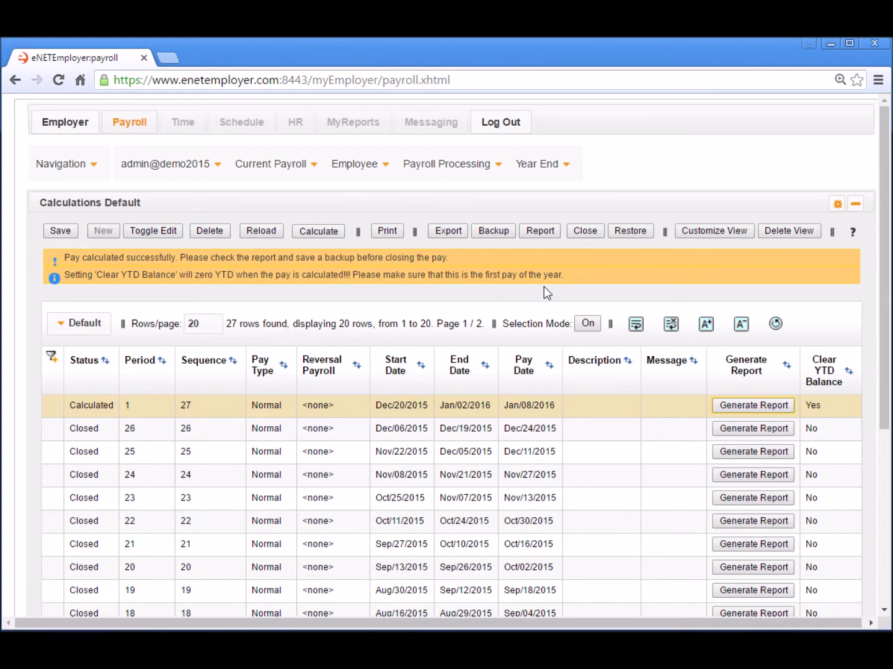
Close the calculated pay with sequence 27 and confirm finalizing it
{"action": "left_click", "coordinate": [585, 233]}
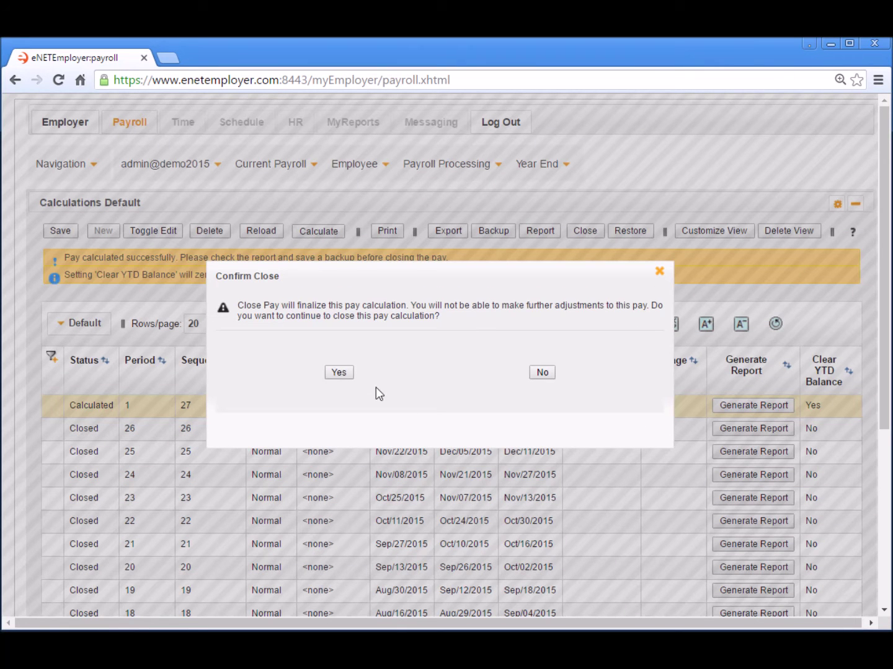
{"action": "left_click", "coordinate": [344, 372]}
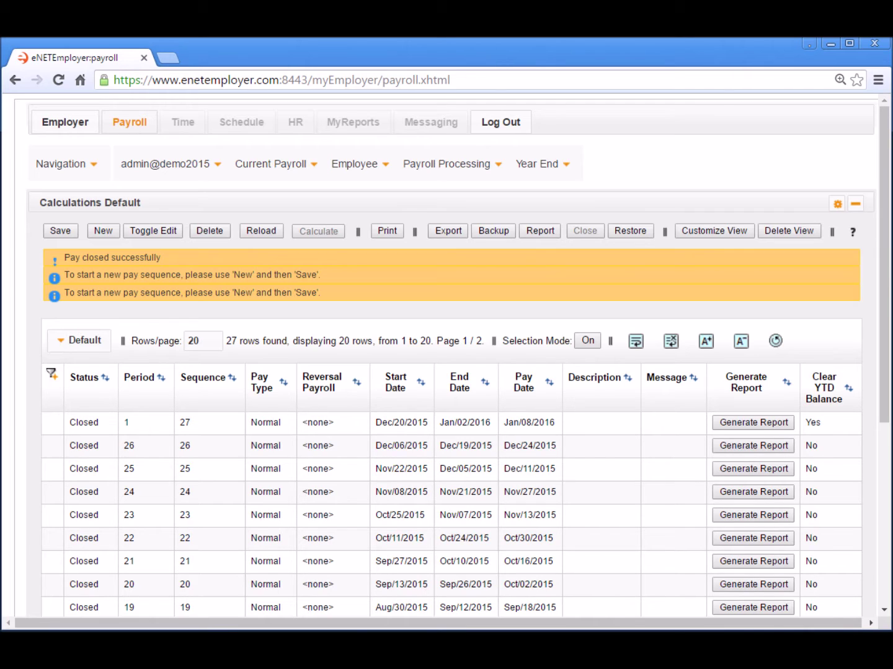
Examine the first listed employee's codes in the Y.T.D Earnings table and in the Y.T.D Ded&Ben table
{"action": "left_click", "coordinate": [362, 166]}
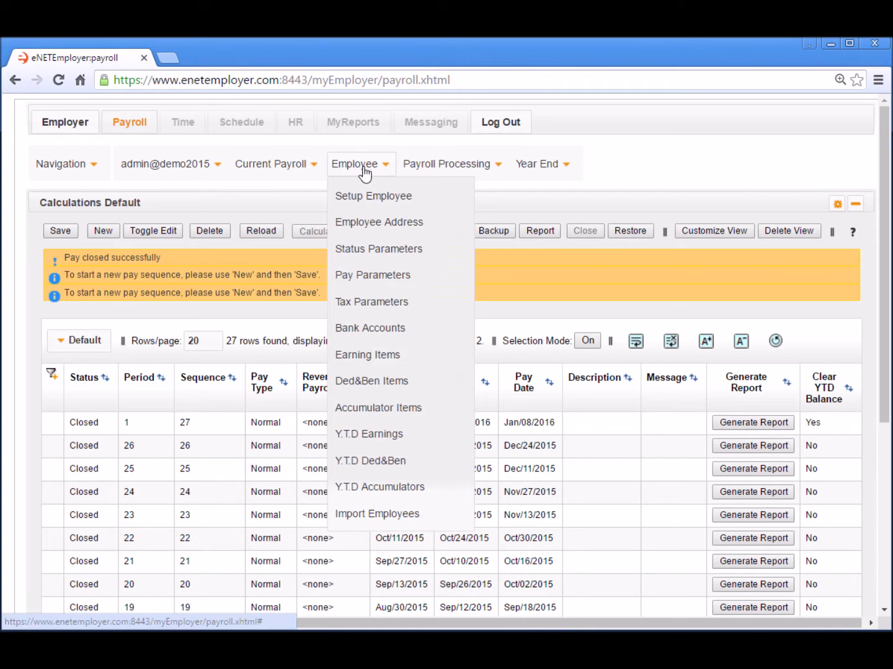
{"action": "left_click", "coordinate": [406, 439]}
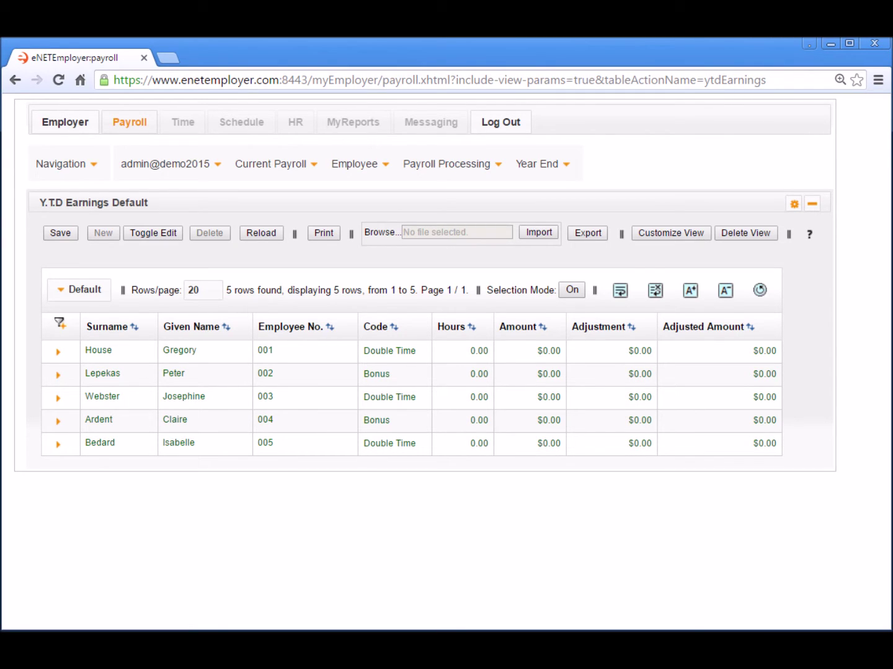
{"action": "left_click", "coordinate": [58, 352]}
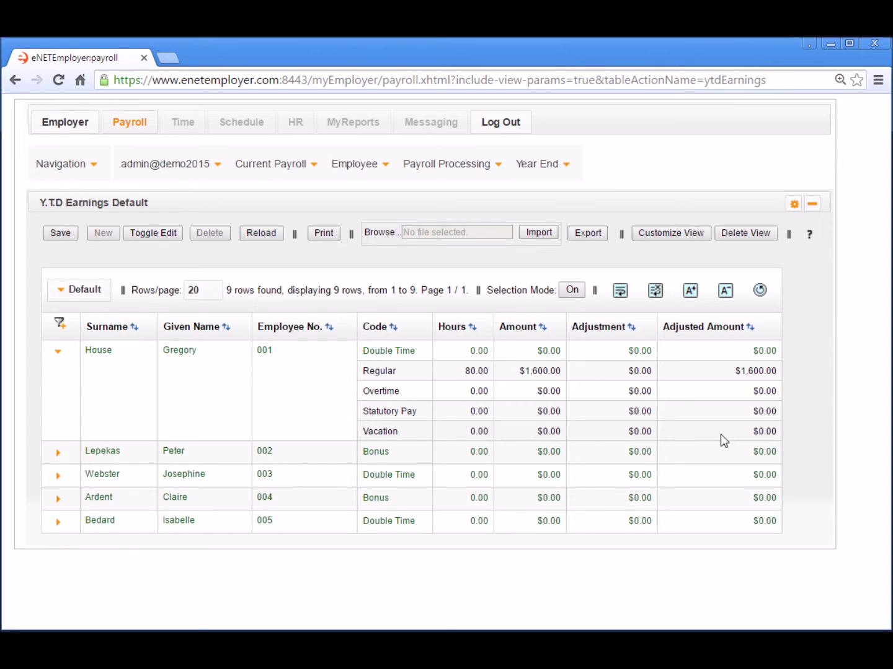
{"action": "left_click", "coordinate": [597, 372]}
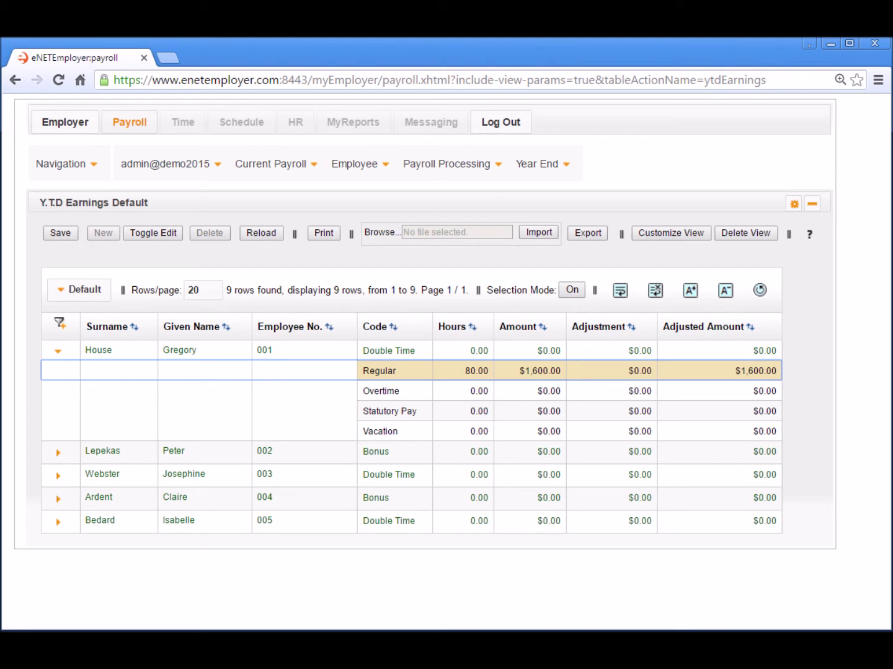
{"action": "left_click", "coordinate": [363, 168]}
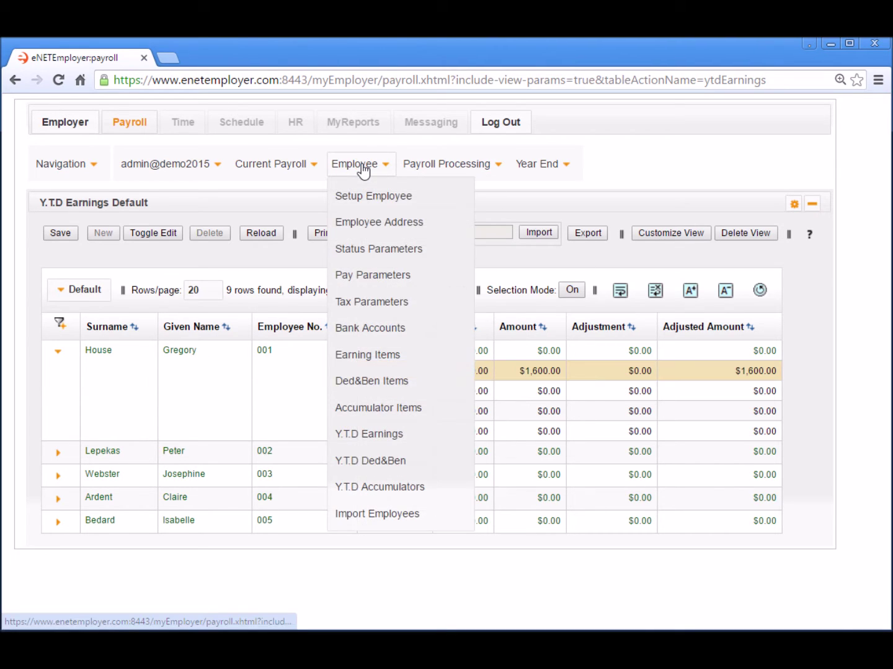
{"action": "left_click", "coordinate": [378, 468]}
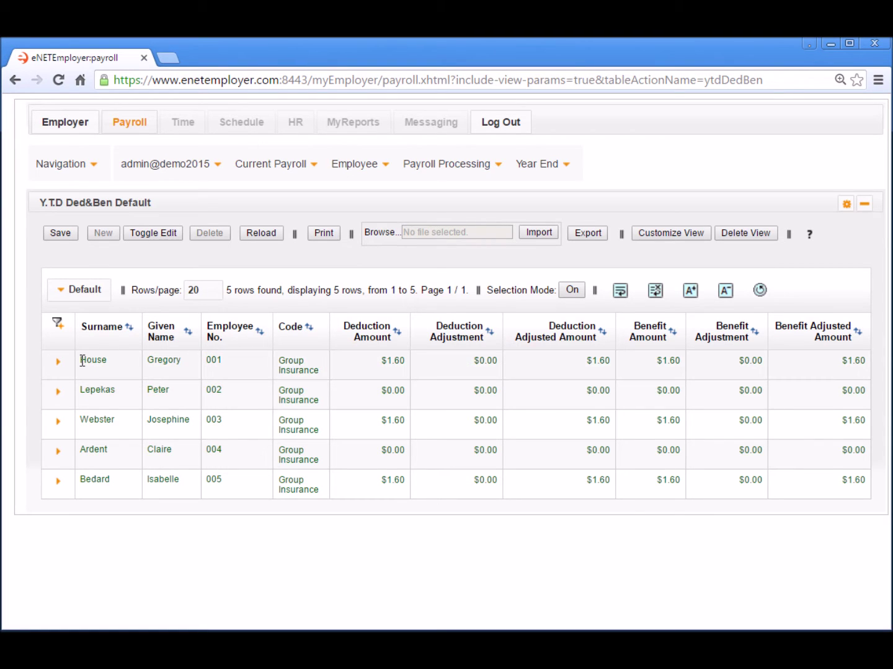
{"action": "left_click", "coordinate": [57, 362]}
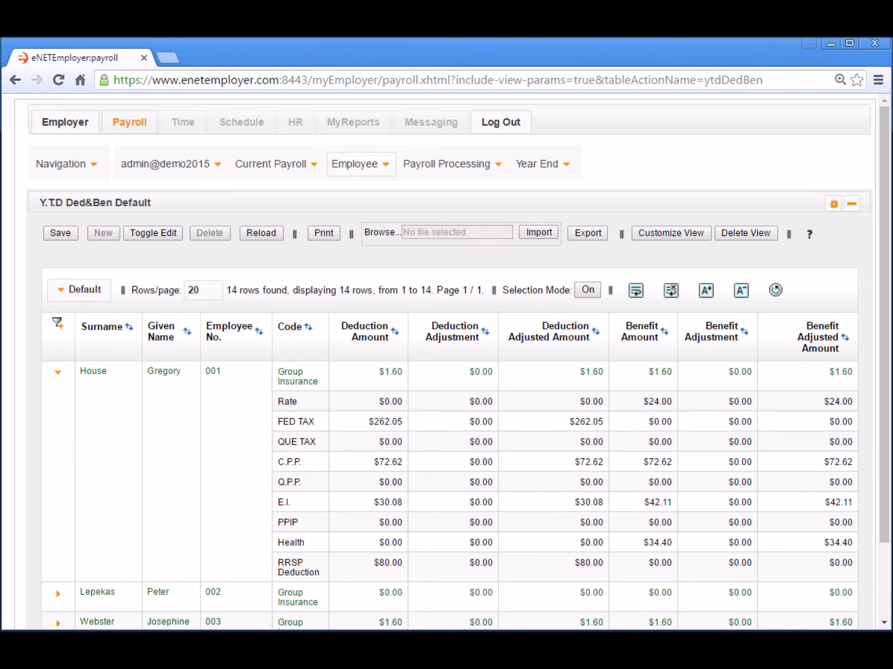
Go to the payroll Reports table and add a new Workers Compensation (WCB) report
{"action": "mouse_move", "coordinate": [355, 175]}
{"action": "left_click", "coordinate": [462, 179]}
{"action": "left_click", "coordinate": [457, 249]}
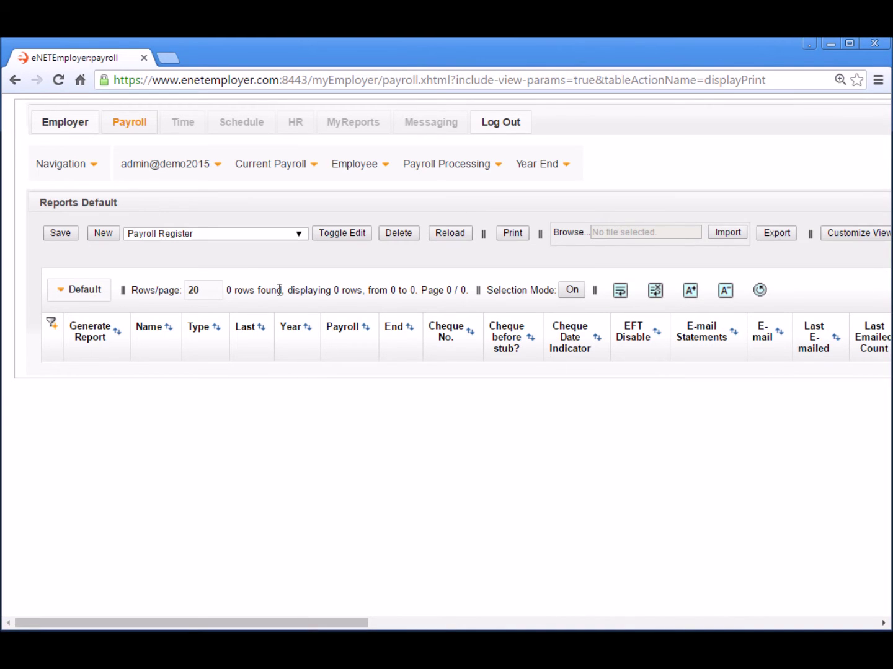
{"action": "left_click", "coordinate": [214, 234]}
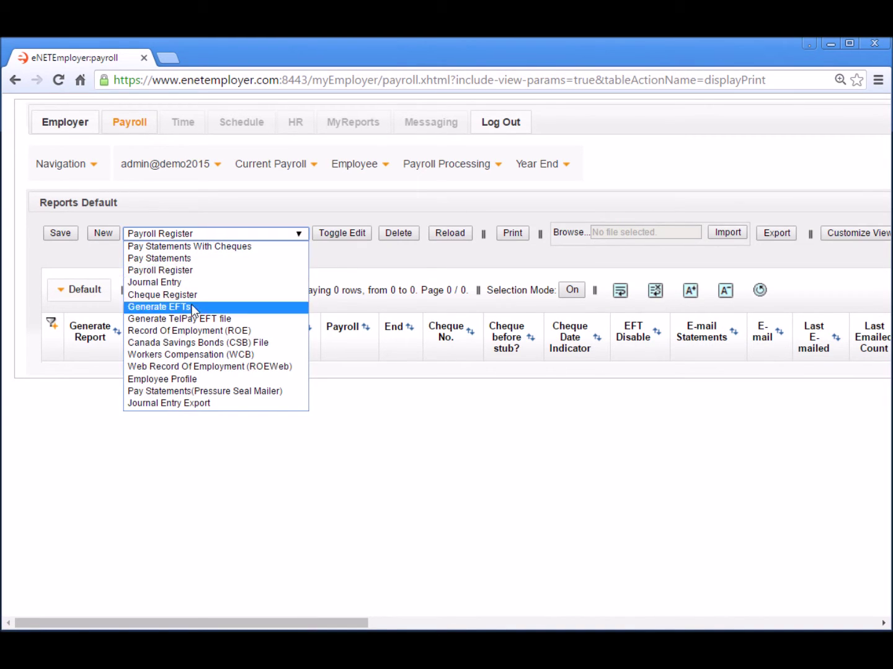
{"action": "left_click", "coordinate": [181, 355]}
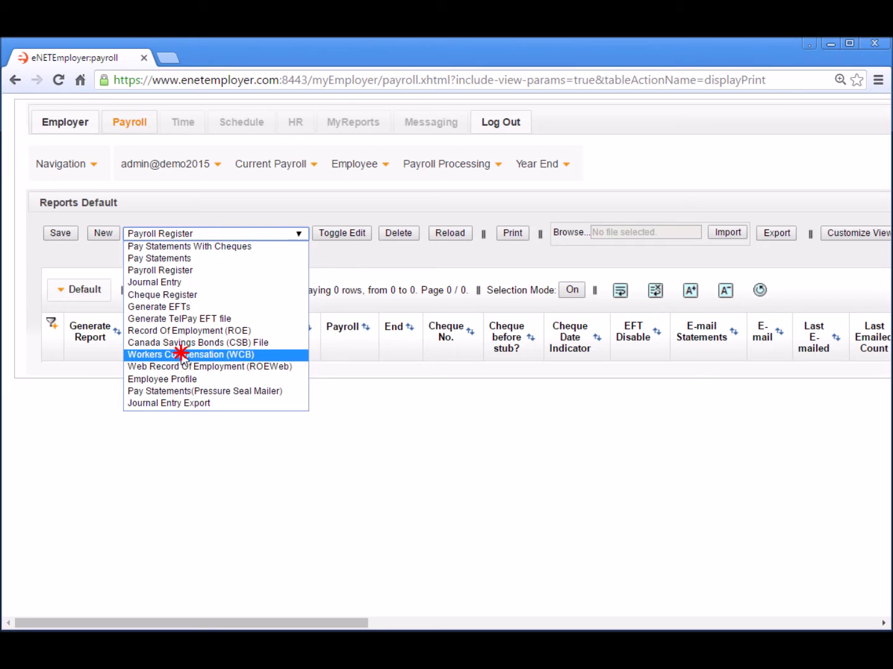
{"action": "left_click", "coordinate": [102, 235]}
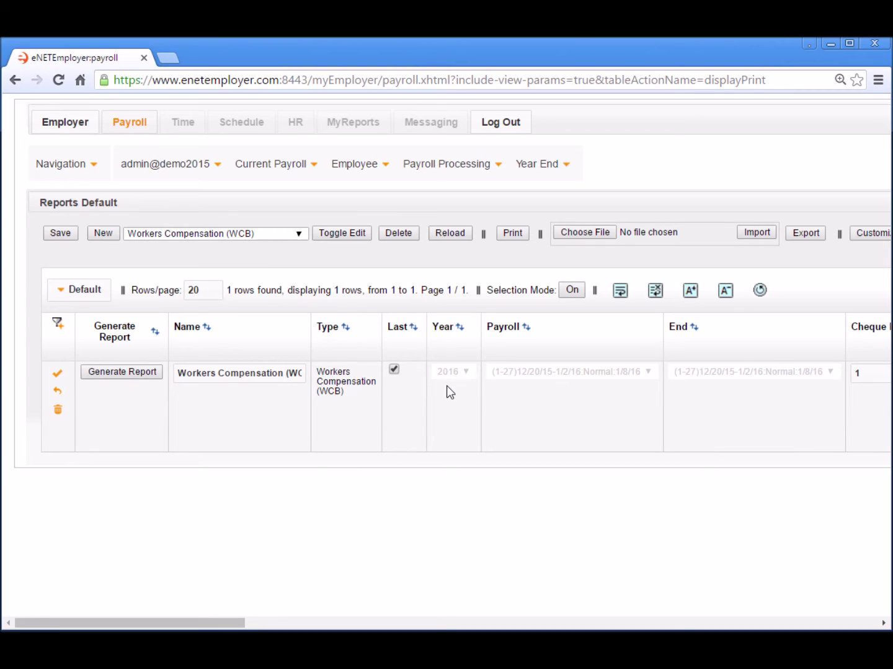
Turn off Last for the WCB report, set Year to 2015 and Payroll to (1-1)12/21/14-1/3/15:Normal:1/9/15, and accept the row
{"action": "left_click", "coordinate": [394, 371]}
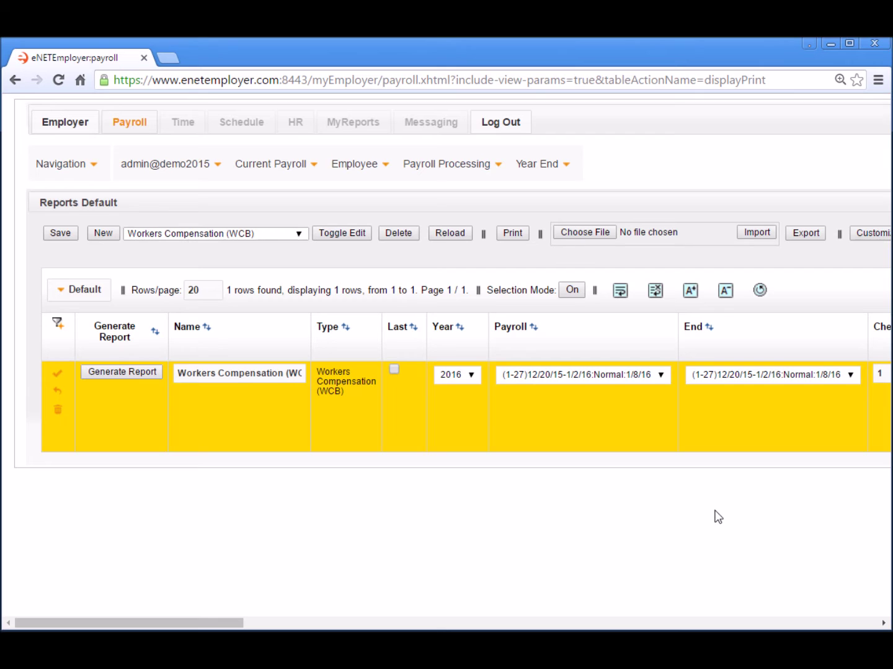
{"action": "left_click", "coordinate": [475, 377]}
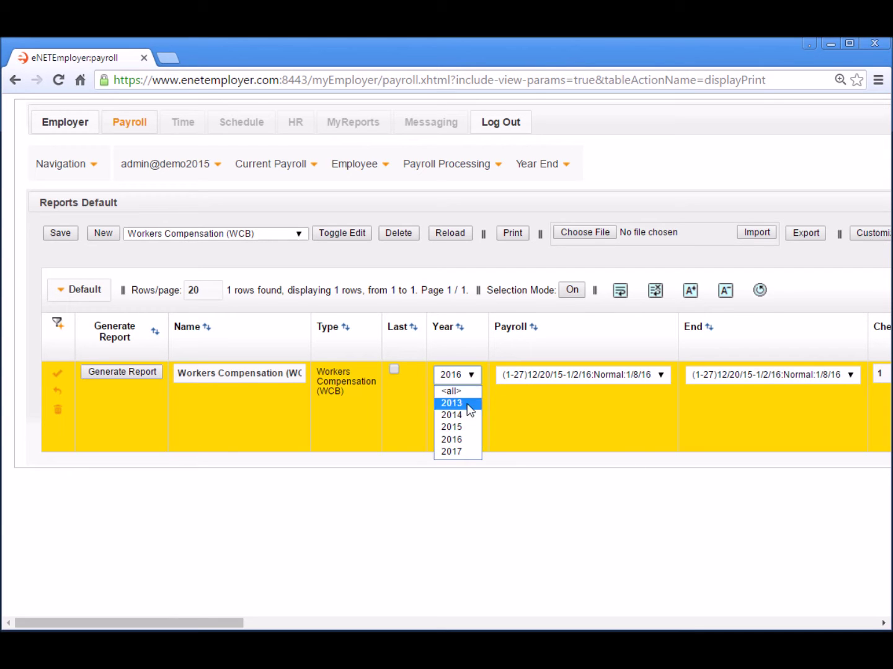
{"action": "left_click", "coordinate": [460, 426]}
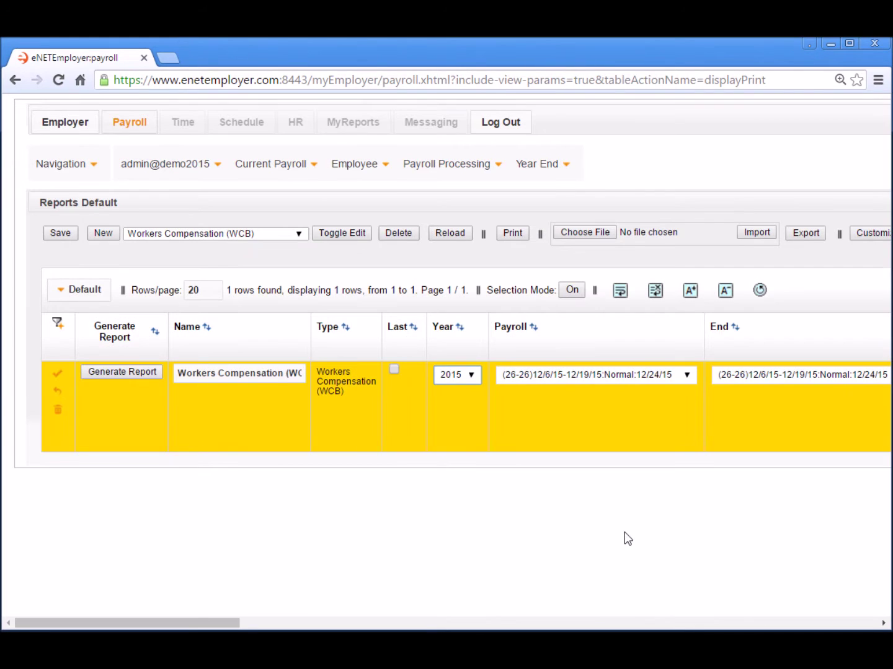
{"action": "left_click", "coordinate": [687, 376]}
{"action": "scroll", "coordinate": [620, 527], "scroll_direction": "down", "scroll_amount": 2}
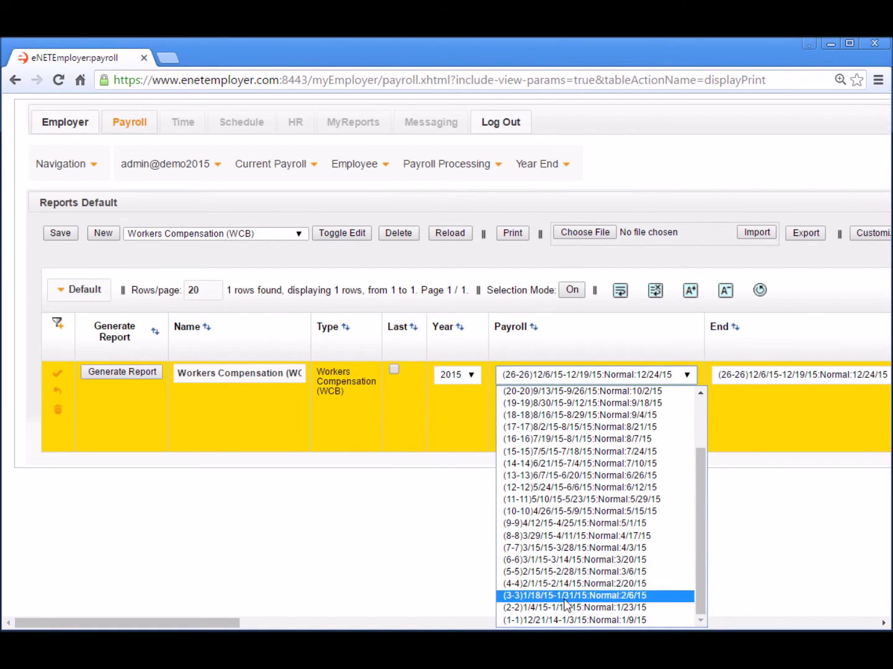
{"action": "left_click", "coordinate": [541, 620]}
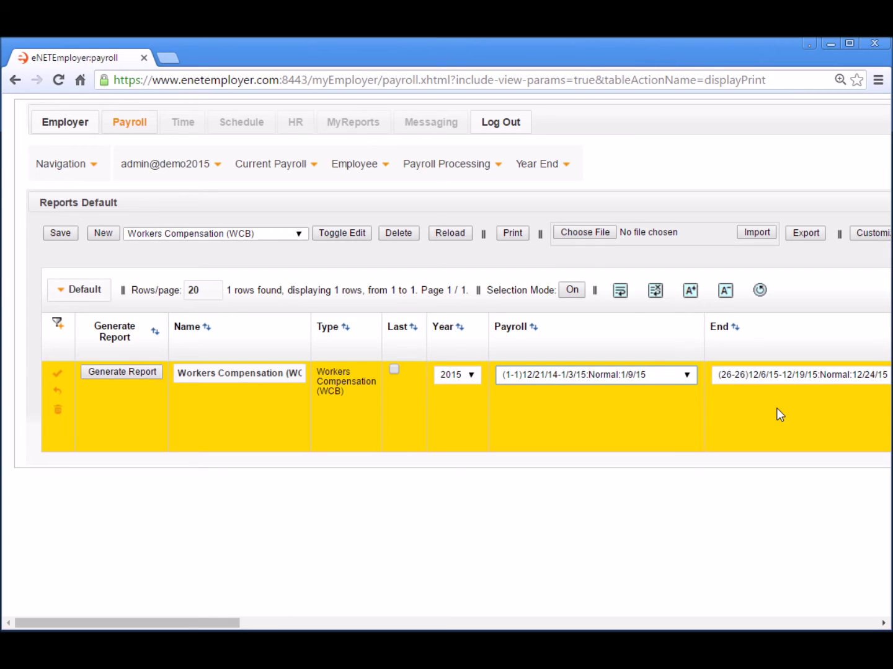
{"action": "left_click", "coordinate": [58, 378]}
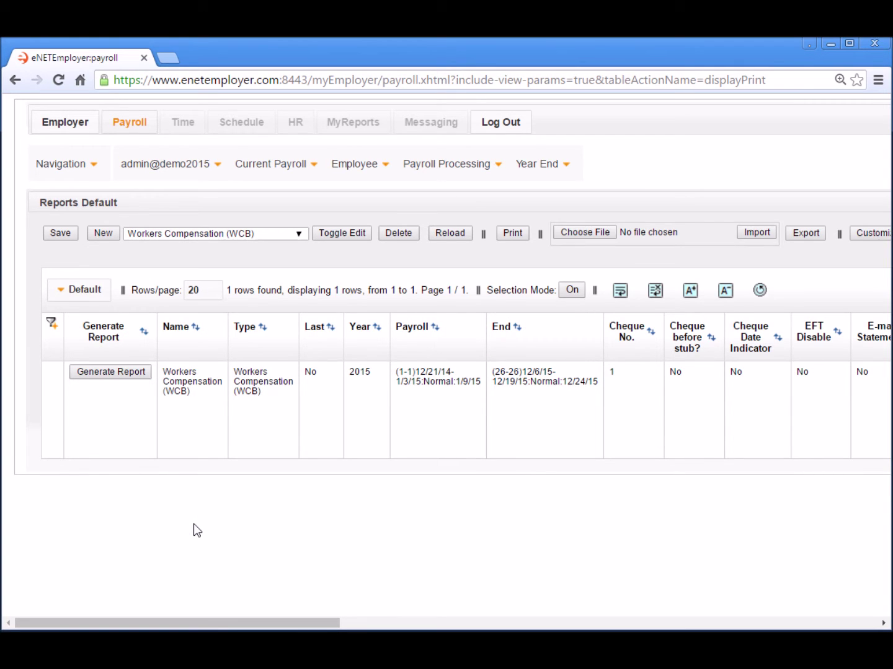
Generate the Workers Compensation (WCB) report, review the downloaded PDF, and close it
{"action": "left_click", "coordinate": [103, 374]}
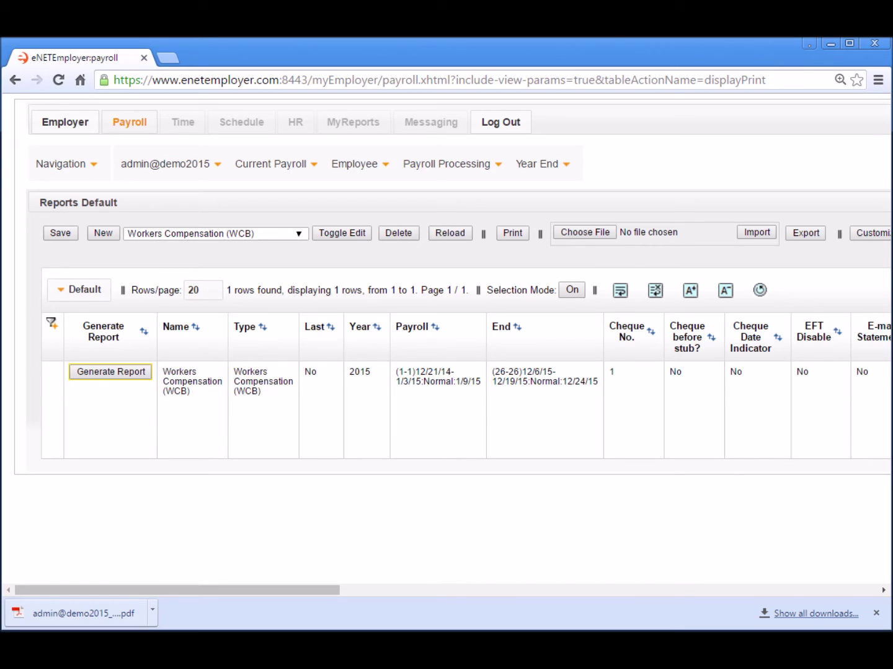
{"action": "left_click", "coordinate": [98, 612]}
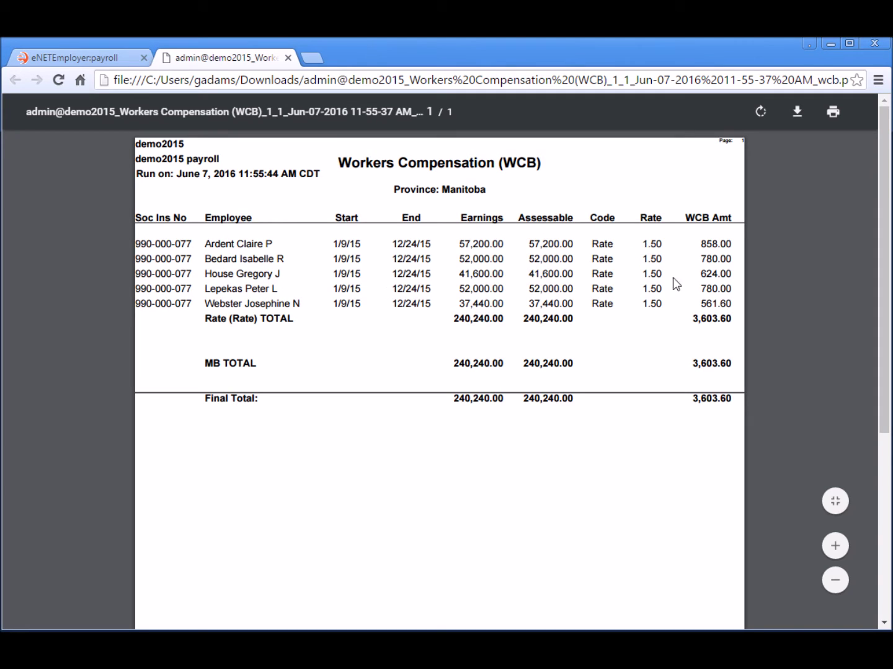
{"action": "left_click", "coordinate": [288, 57]}
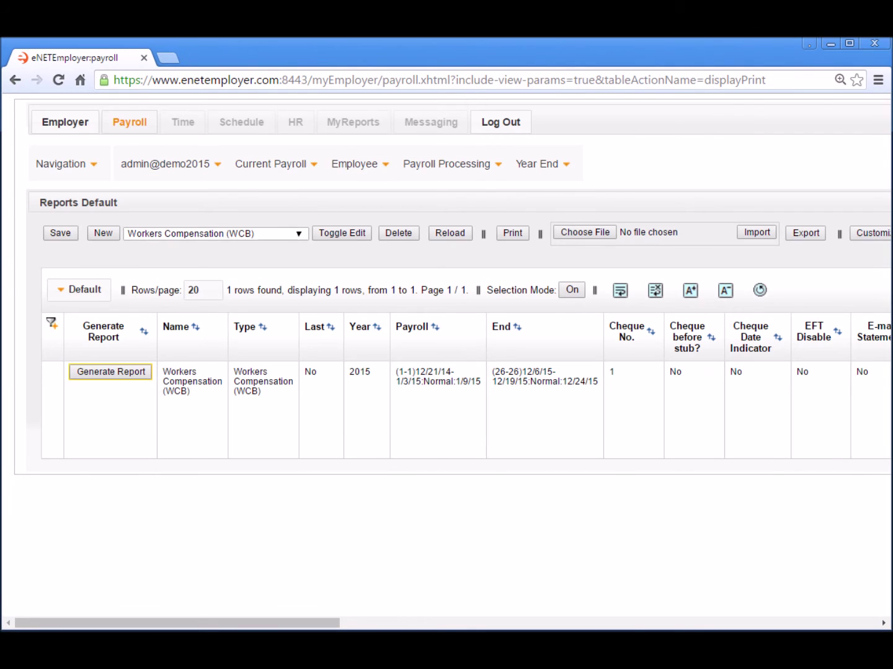
Add a new Employee Profile report to the Reports table
{"action": "left_click", "coordinate": [215, 233]}
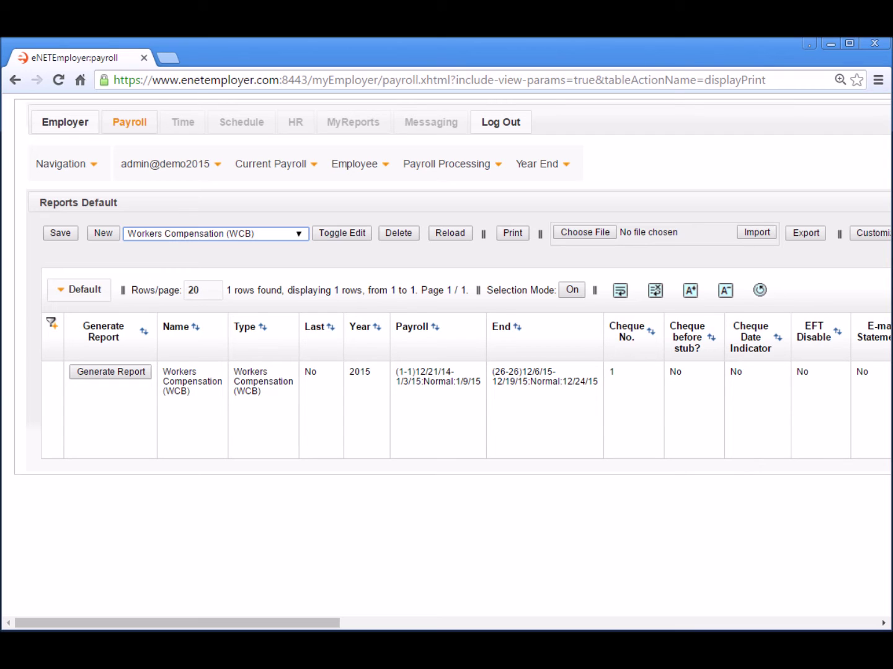
{"action": "left_click", "coordinate": [256, 236]}
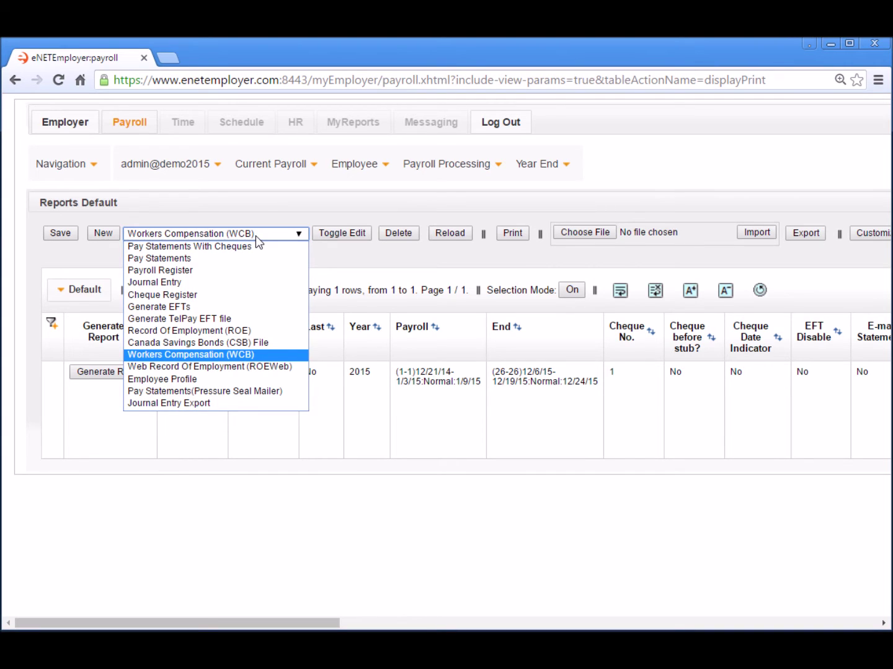
{"action": "left_click", "coordinate": [189, 379]}
{"action": "left_click", "coordinate": [100, 231]}
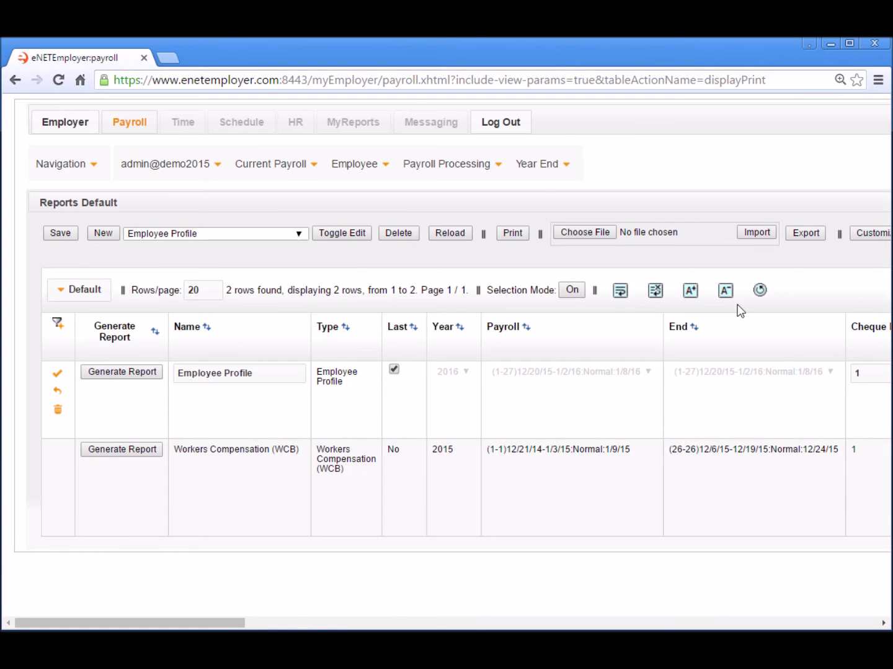
Create a new Year End Settings record, review its transmitter details, and accept the row with its default values
{"action": "left_click", "coordinate": [527, 166]}
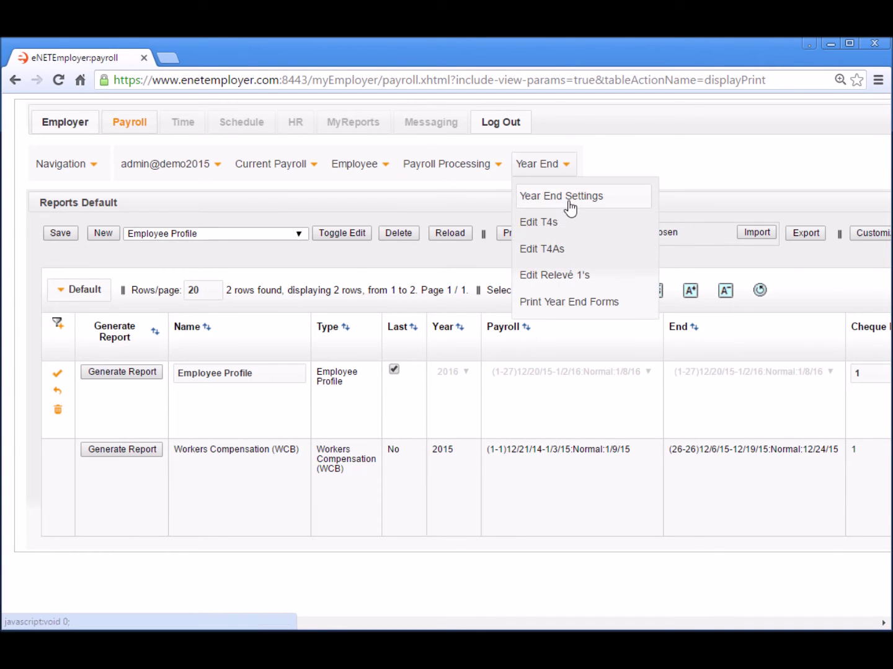
{"action": "left_click", "coordinate": [569, 208]}
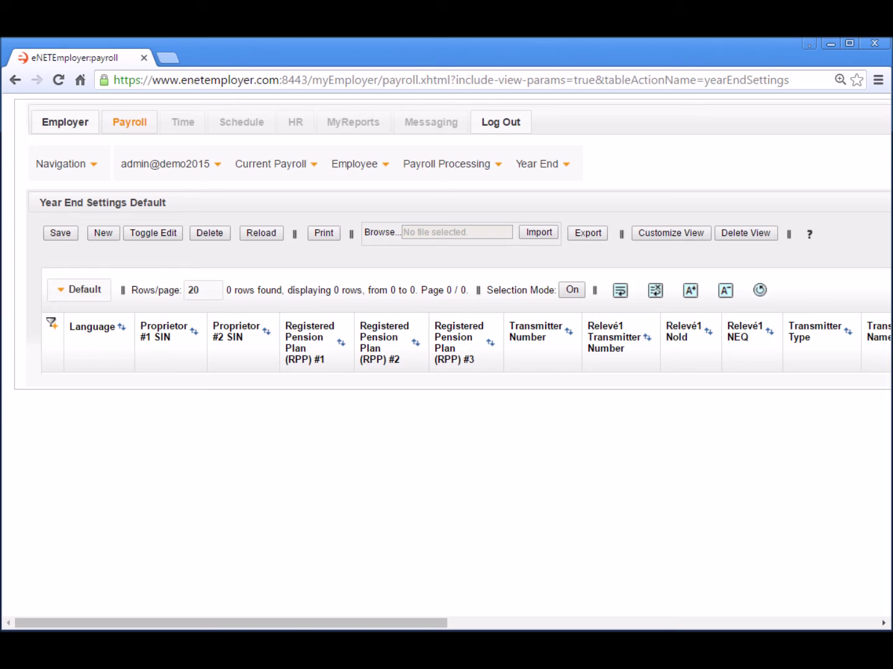
{"action": "left_click", "coordinate": [106, 234]}
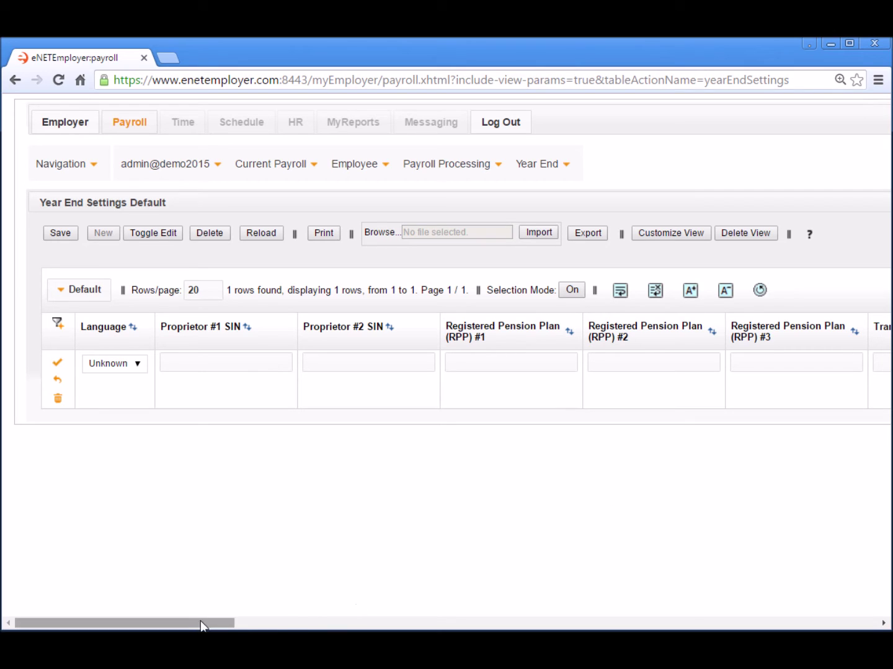
{"action": "left_click_drag", "start_coordinate": [197, 622], "coordinate": [530, 593]}
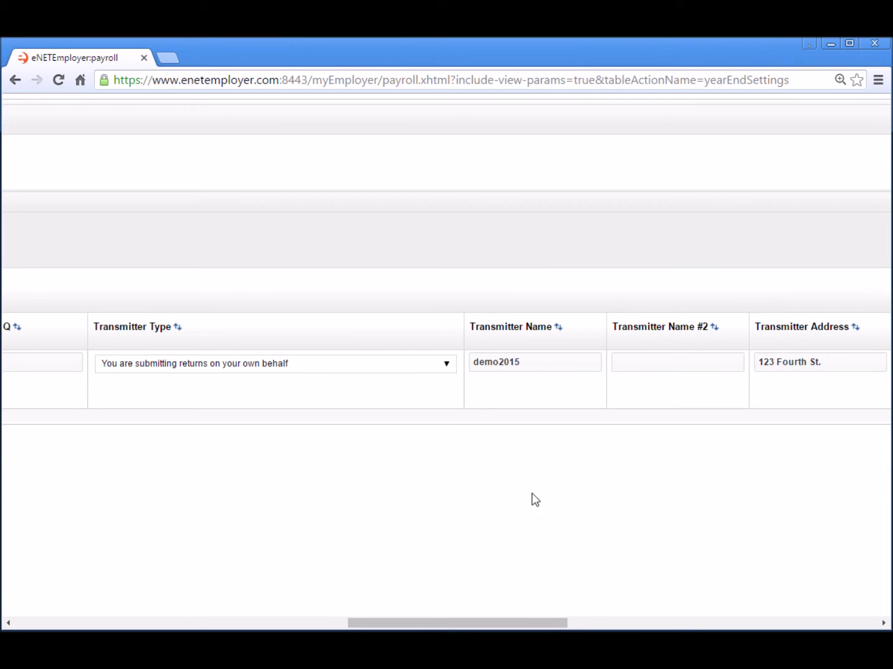
{"action": "left_click_drag", "start_coordinate": [538, 623], "coordinate": [167, 616]}
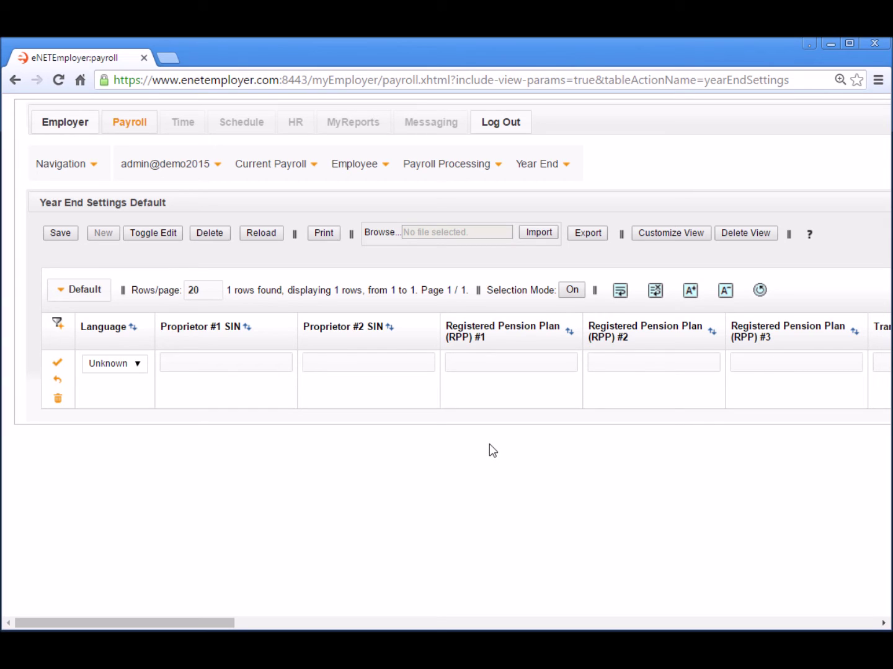
{"action": "left_click", "coordinate": [57, 365]}
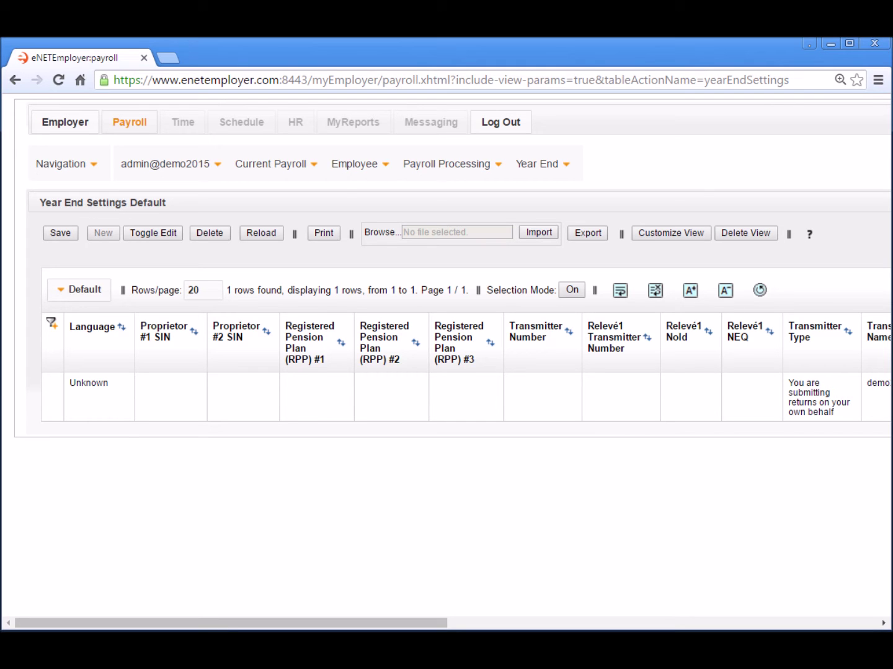
Go to the Edit T4s table and generate the T4s for 2015
{"action": "left_click", "coordinate": [537, 169]}
{"action": "left_click", "coordinate": [555, 224]}
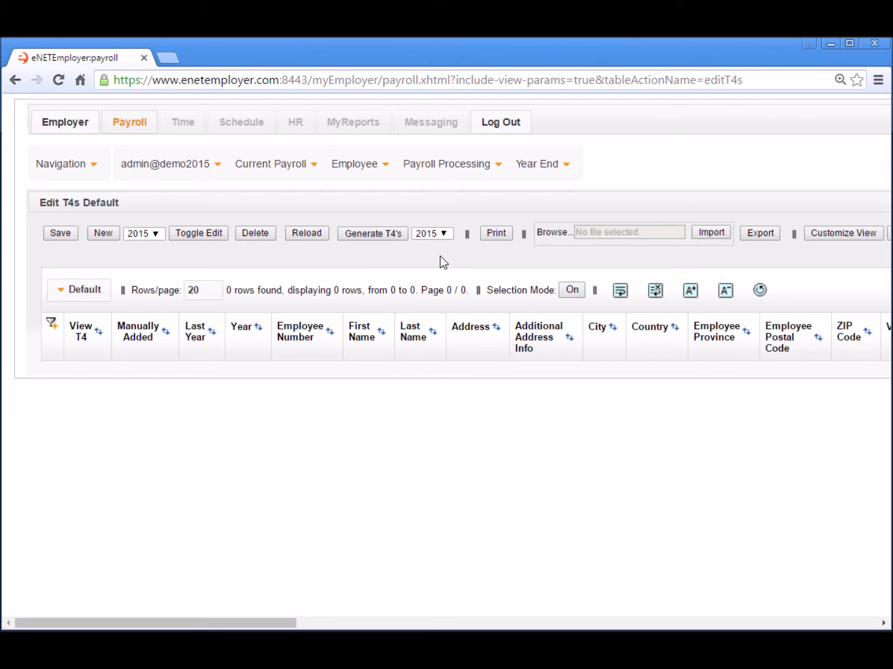
{"action": "left_click", "coordinate": [385, 235]}
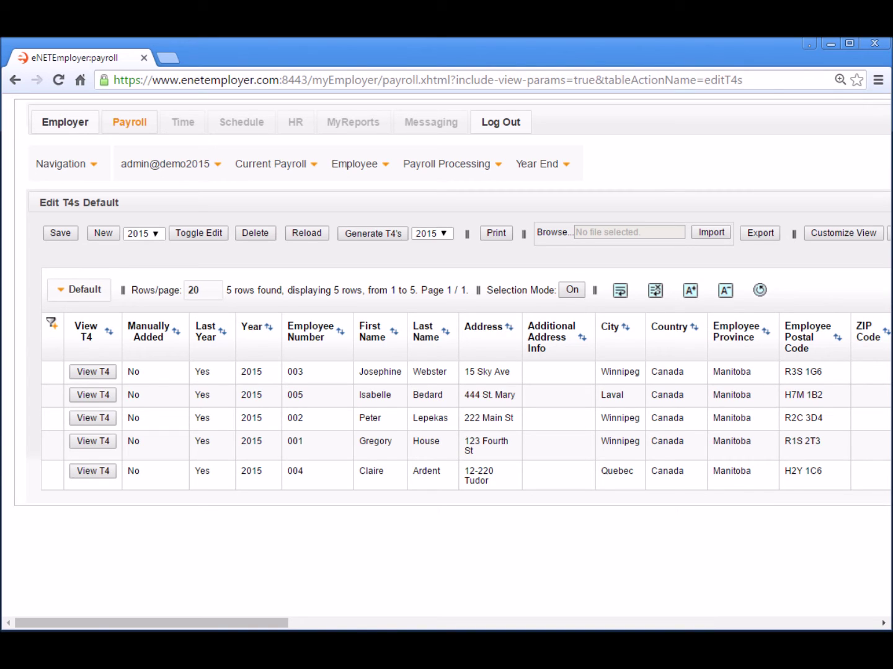
Highlight the fourth employee's 2015 T4 row and examine its Box 14 to Box 56 amounts
{"action": "left_click", "coordinate": [339, 448]}
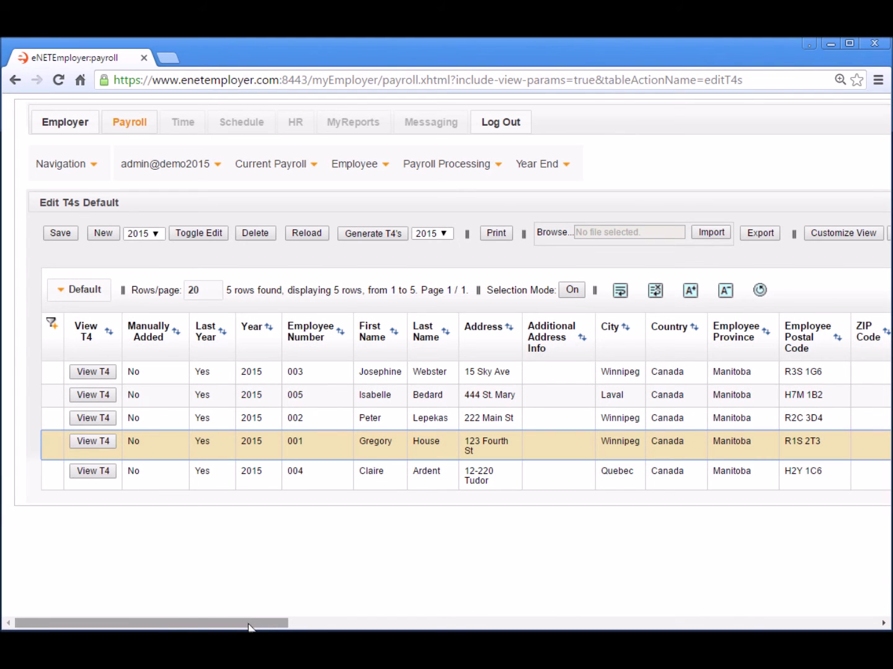
{"action": "left_click", "coordinate": [247, 624]}
{"action": "left_click_drag", "start_coordinate": [247, 625], "coordinate": [675, 597]}
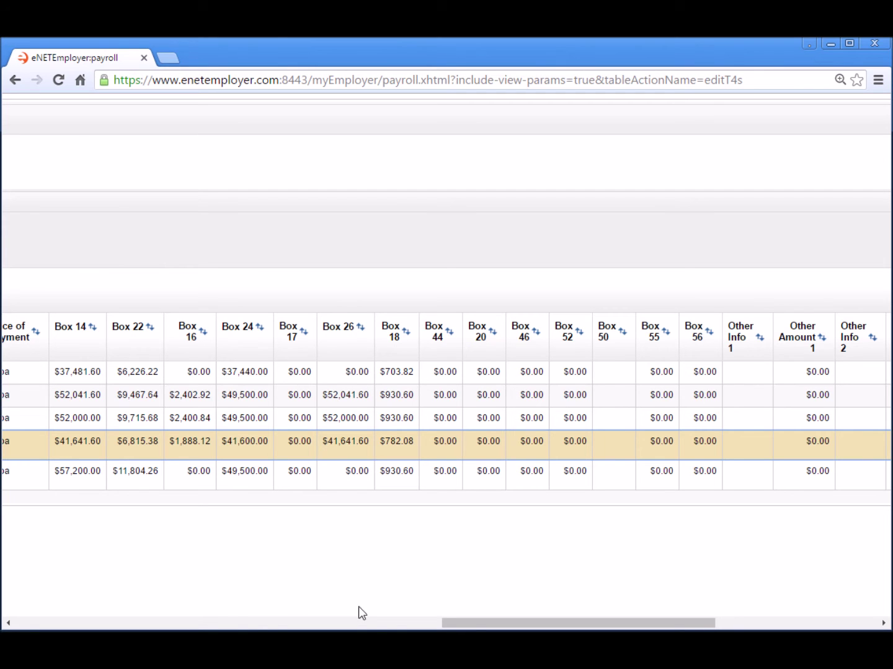
Open employee 001's 2015 row for editing, view that employee's T4 slip as a PDF, and close it after checking
{"action": "left_click_drag", "start_coordinate": [465, 623], "coordinate": [15, 621]}
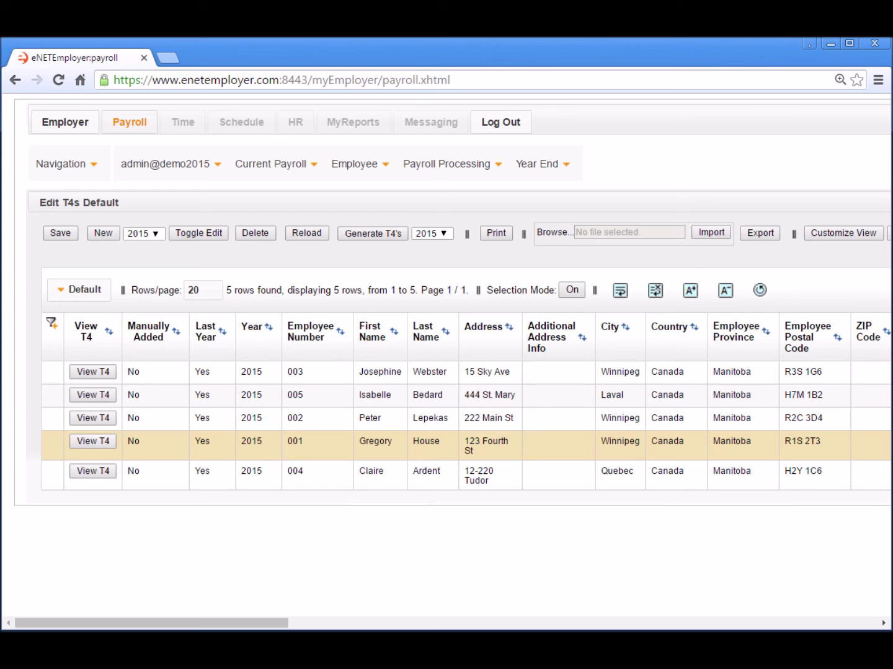
{"action": "left_click", "coordinate": [544, 447]}
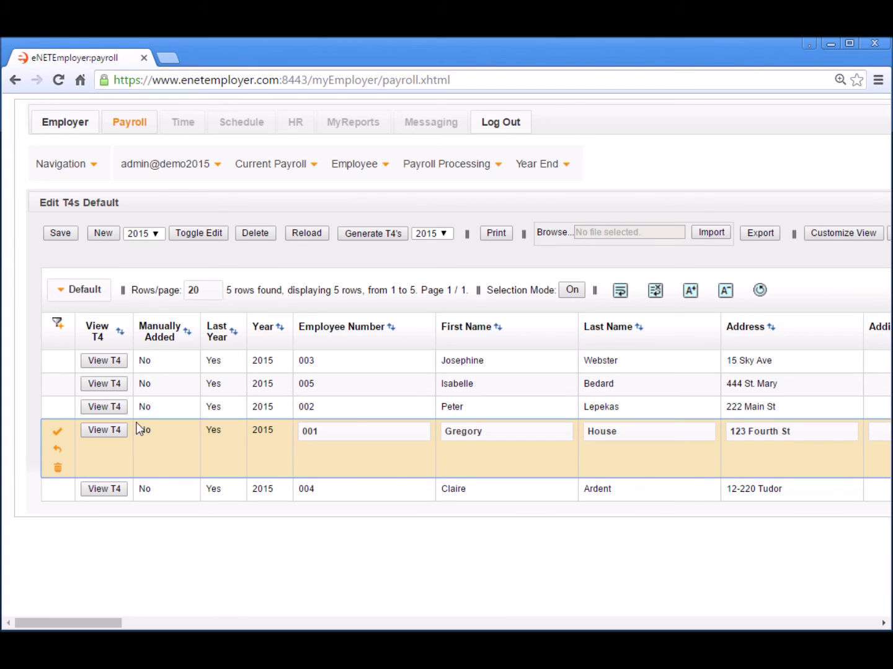
{"action": "left_click", "coordinate": [112, 435]}
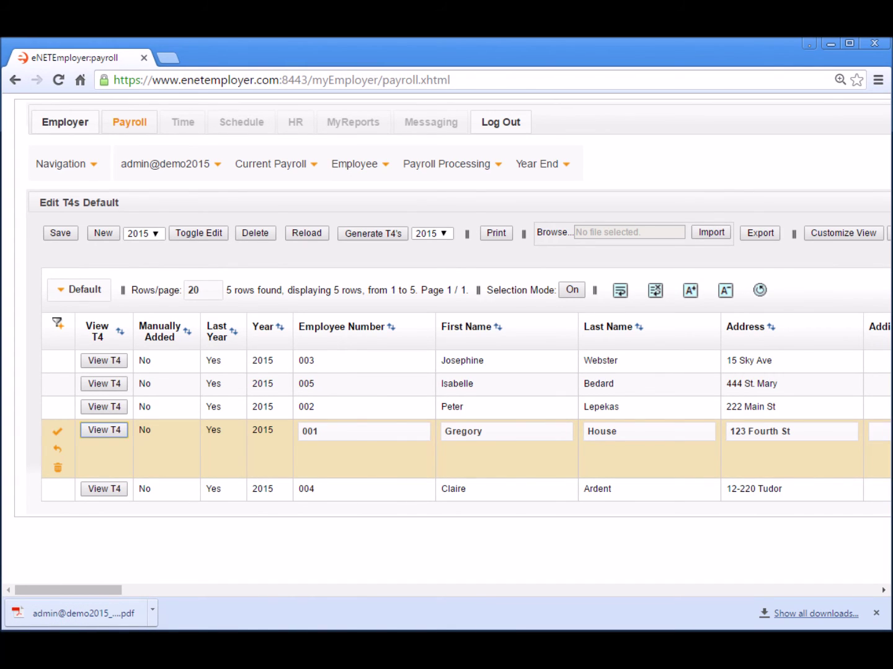
{"action": "left_click", "coordinate": [88, 614]}
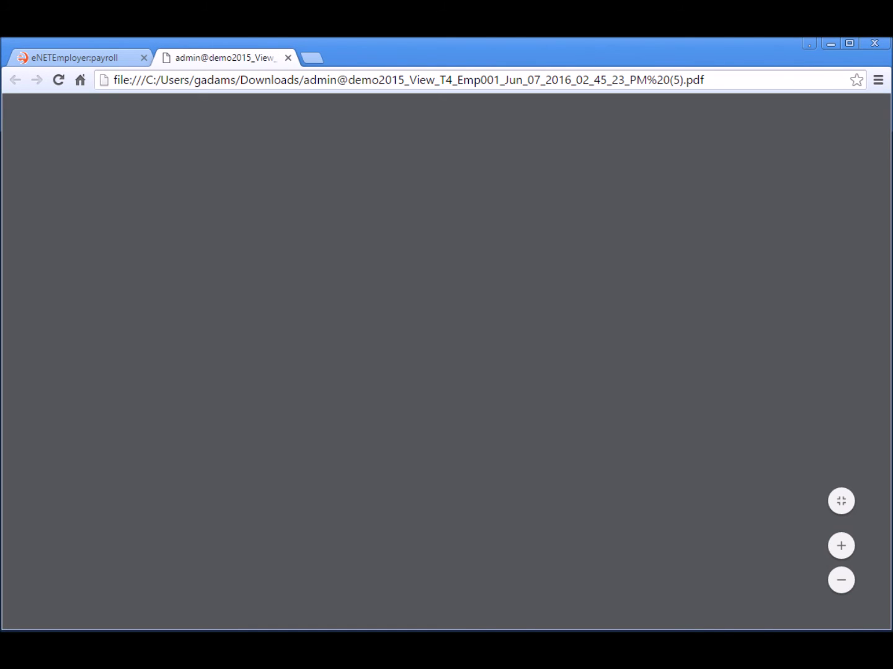
{"action": "scroll", "coordinate": [812, 333], "scroll_direction": "down", "scroll_amount": 5}
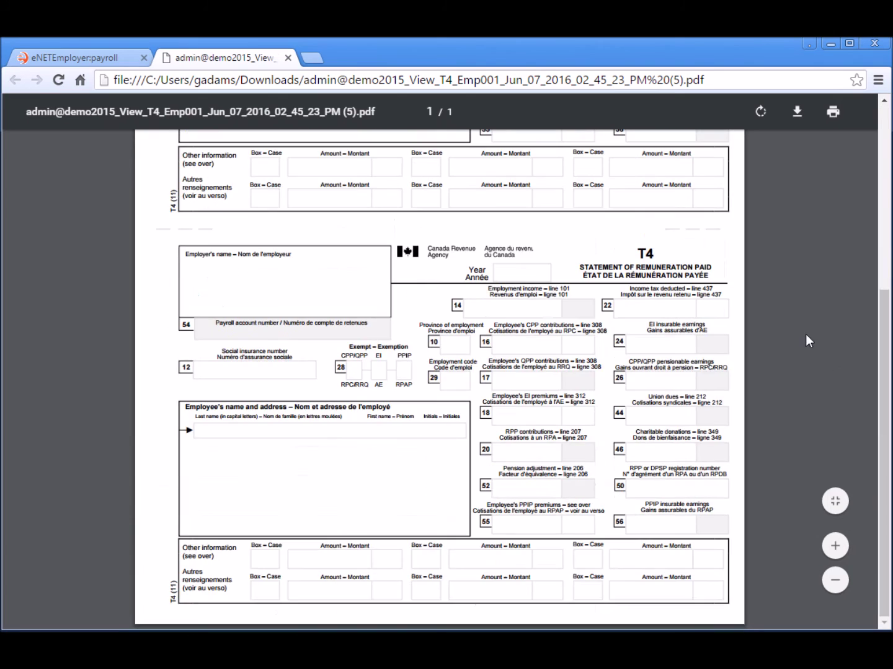
{"action": "scroll", "coordinate": [803, 354], "scroll_direction": "up", "scroll_amount": 5}
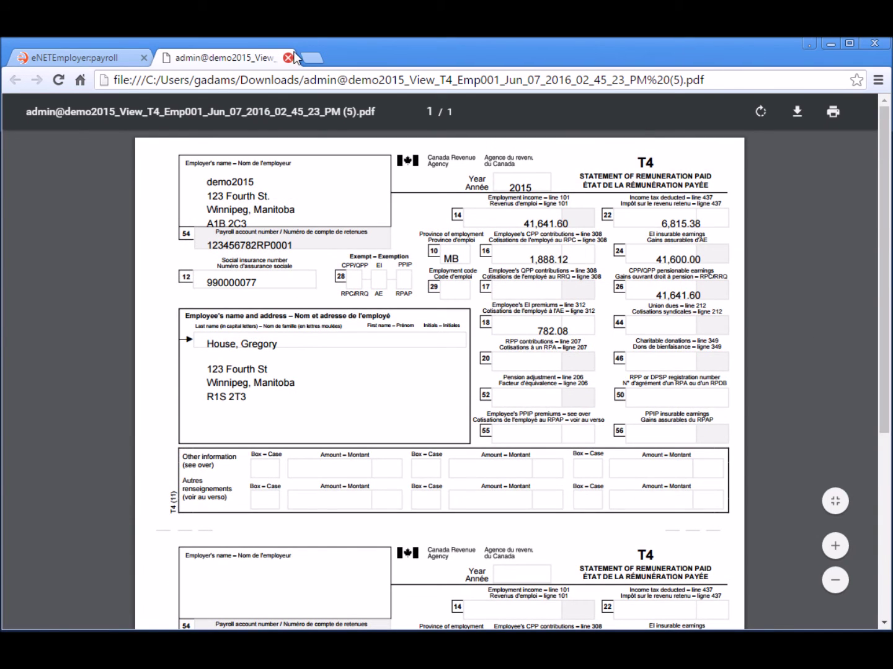
{"action": "left_click", "coordinate": [288, 57]}
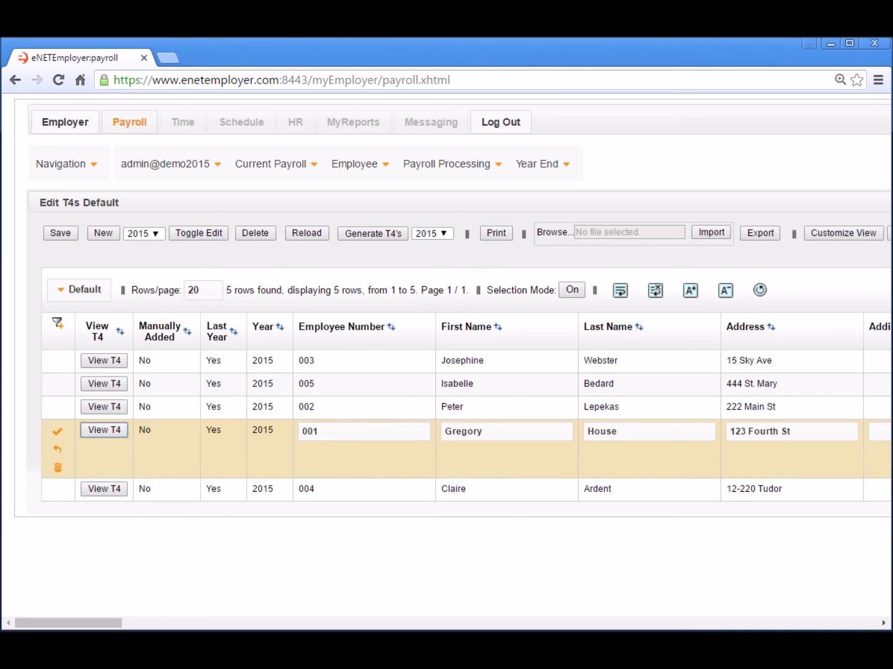
In Print Year End Forms, add and accept a 2015 entry named "2015 T4 Data" with the type T4 Review
{"action": "left_click", "coordinate": [530, 171]}
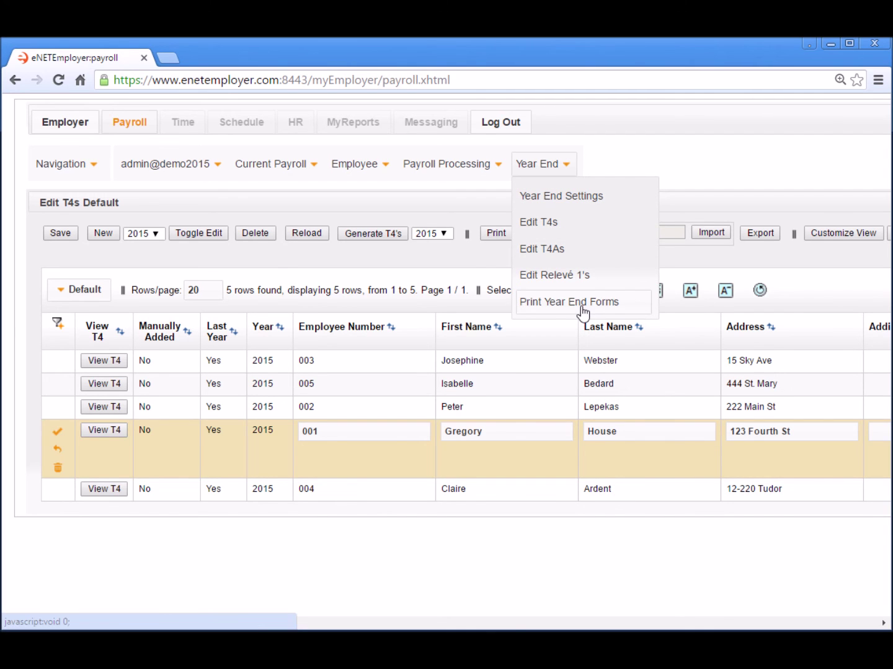
{"action": "left_click", "coordinate": [582, 303]}
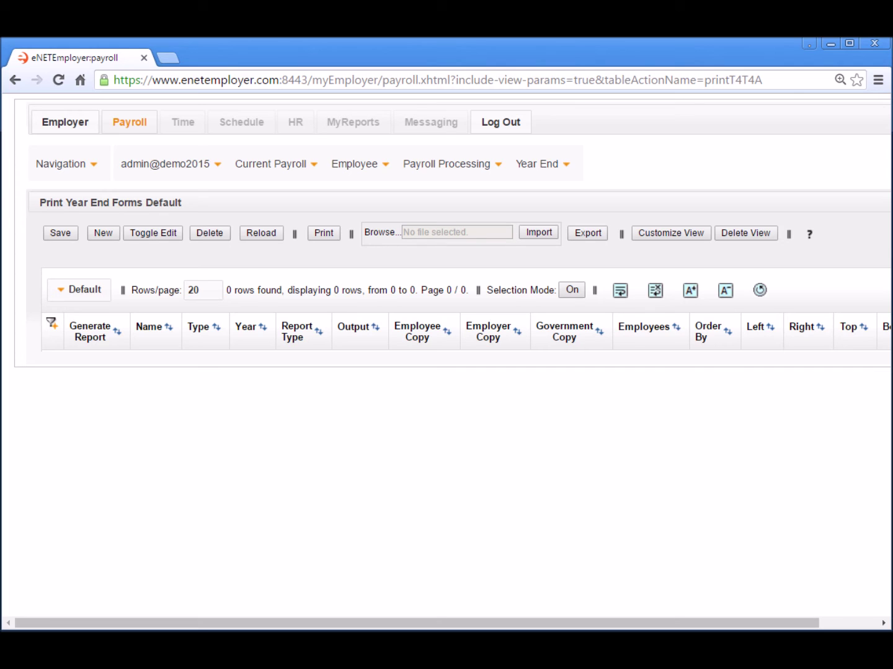
{"action": "left_click", "coordinate": [101, 233]}
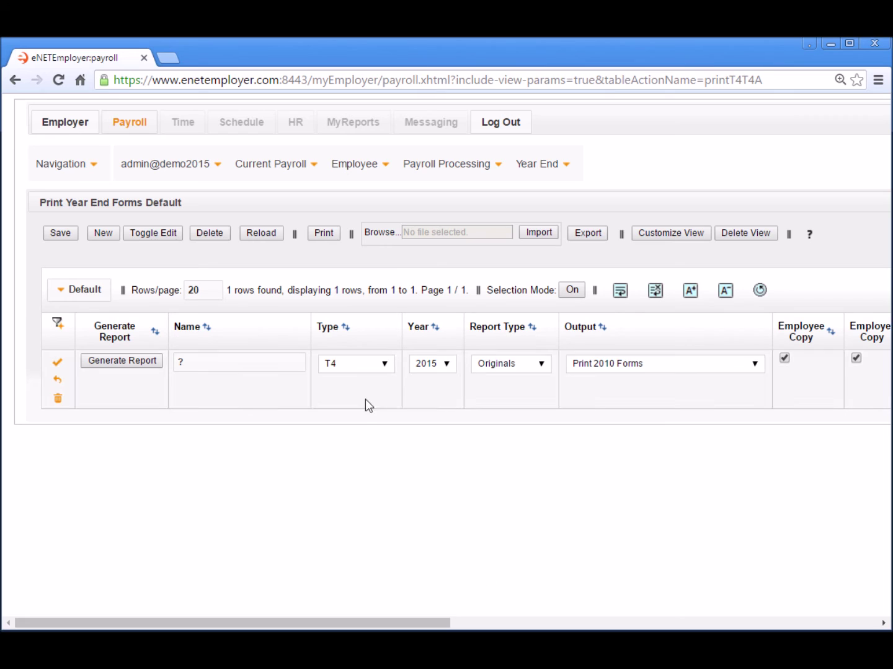
{"action": "left_click", "coordinate": [385, 364]}
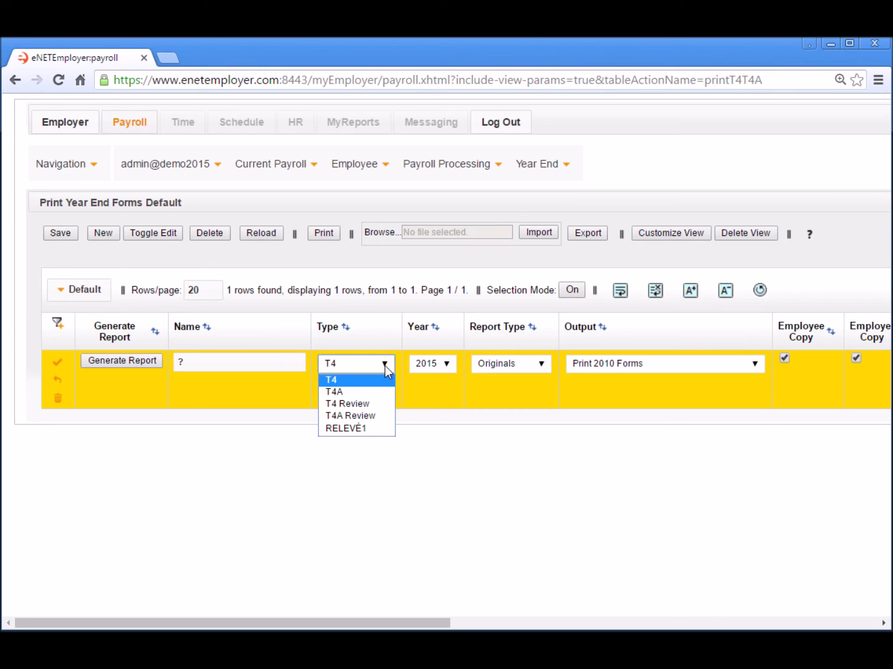
{"action": "left_click", "coordinate": [361, 404]}
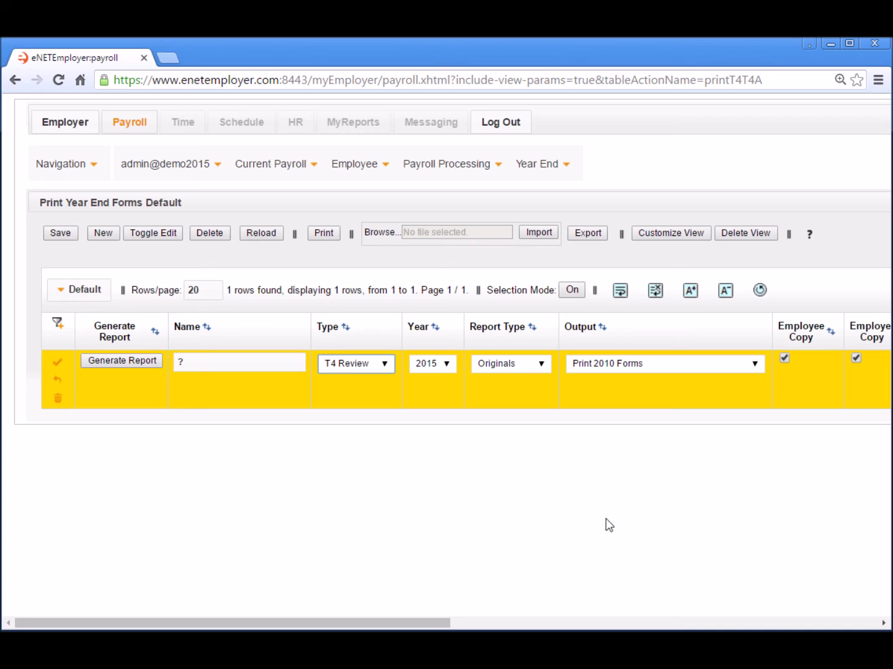
{"action": "left_click", "coordinate": [206, 365]}
{"action": "type", "text": "2015 T4 Data"}
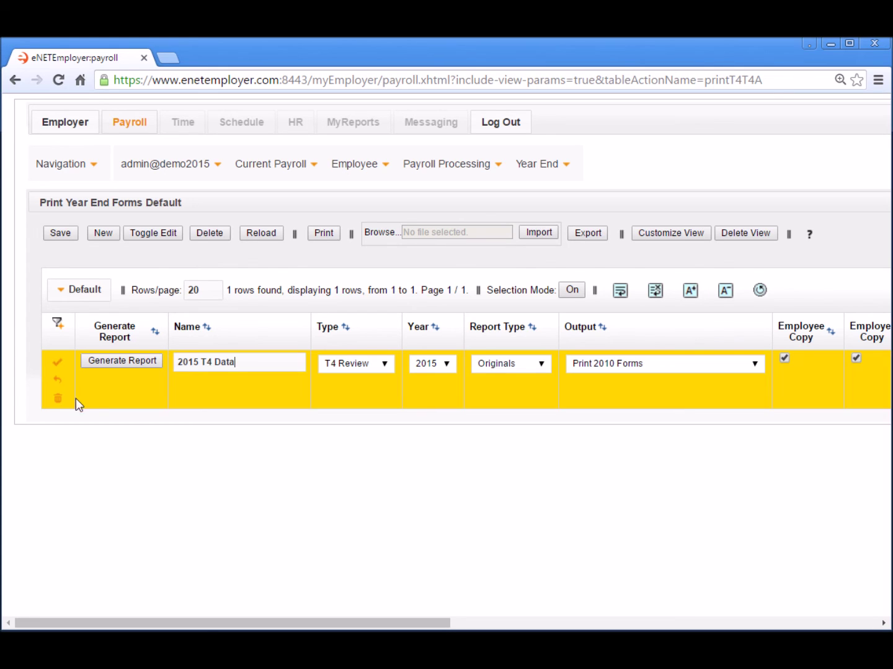
{"action": "left_click", "coordinate": [59, 365]}
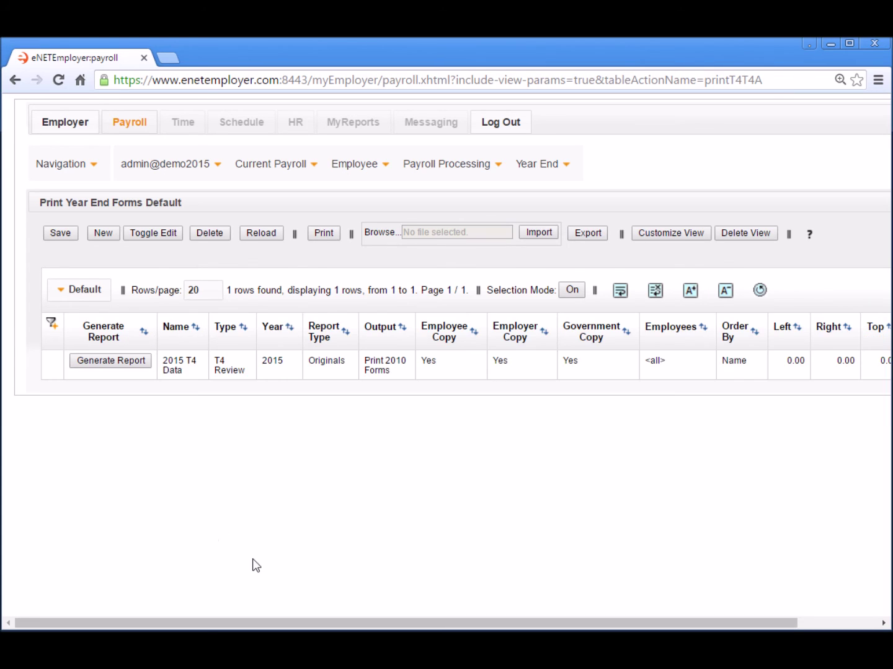
Generate the 2015 T4 Data report, review the employee amounts and final totals in the PDF, and close it
{"action": "left_click", "coordinate": [115, 360]}
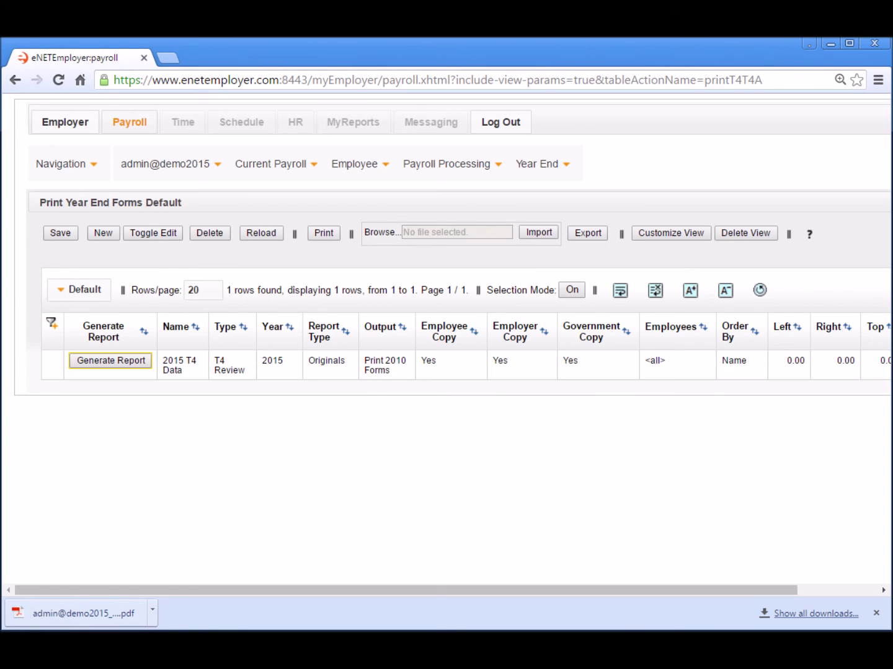
{"action": "left_click", "coordinate": [66, 612]}
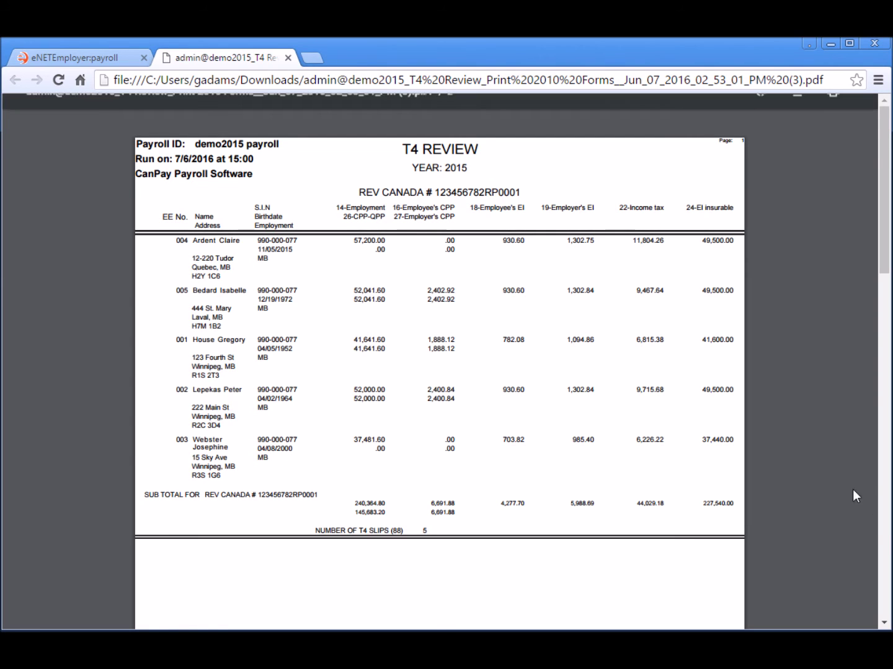
{"action": "scroll", "coordinate": [799, 420], "scroll_direction": "down", "scroll_amount": 10}
{"action": "scroll", "coordinate": [798, 420], "scroll_direction": "down", "scroll_amount": 4}
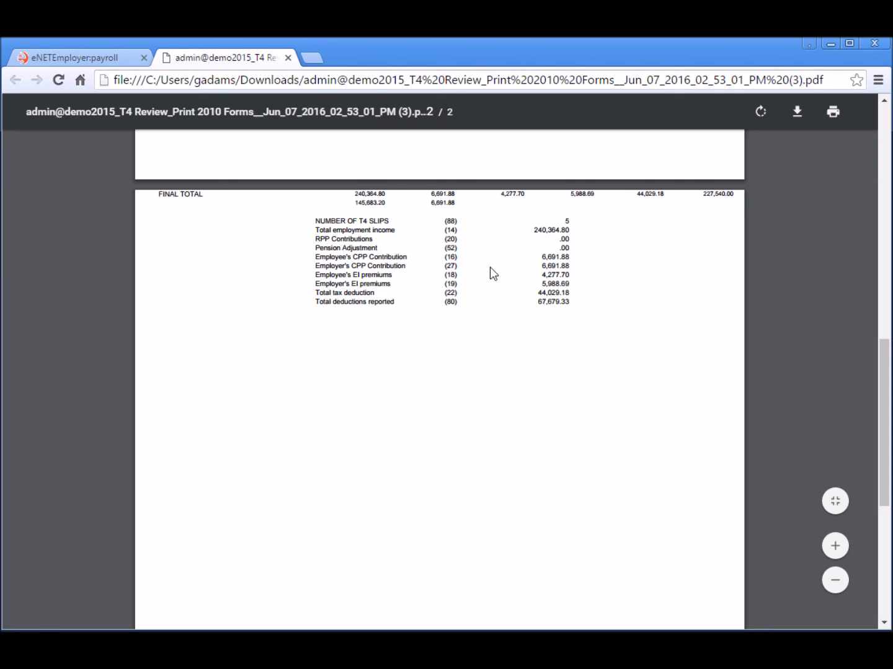
{"action": "left_click", "coordinate": [289, 59]}
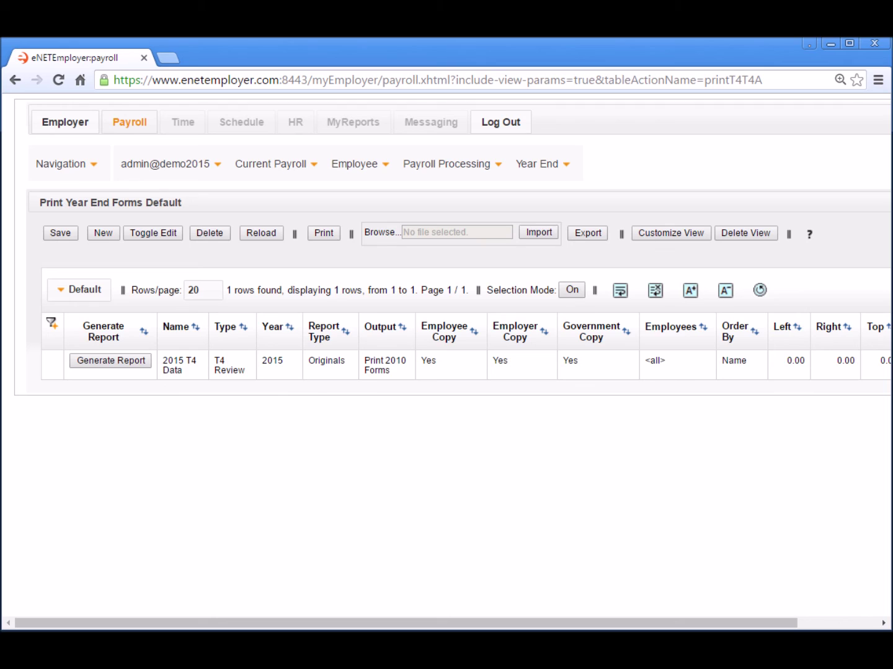
Add a 2015 T4 entry named "Employee Copy Only" with the employer and government copies turned off
{"action": "left_click", "coordinate": [103, 235]}
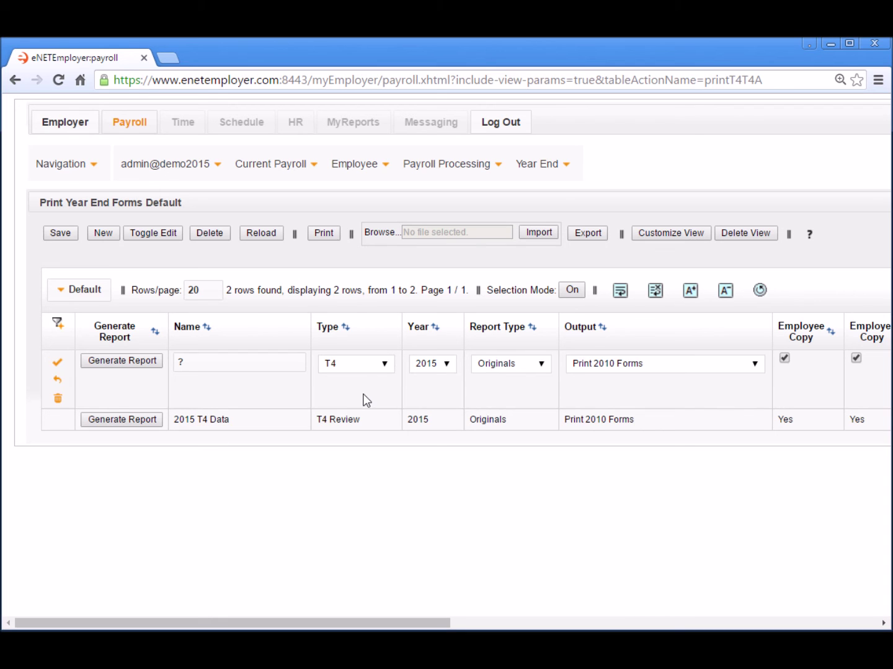
{"action": "left_click_drag", "start_coordinate": [313, 622], "coordinate": [276, 623]}
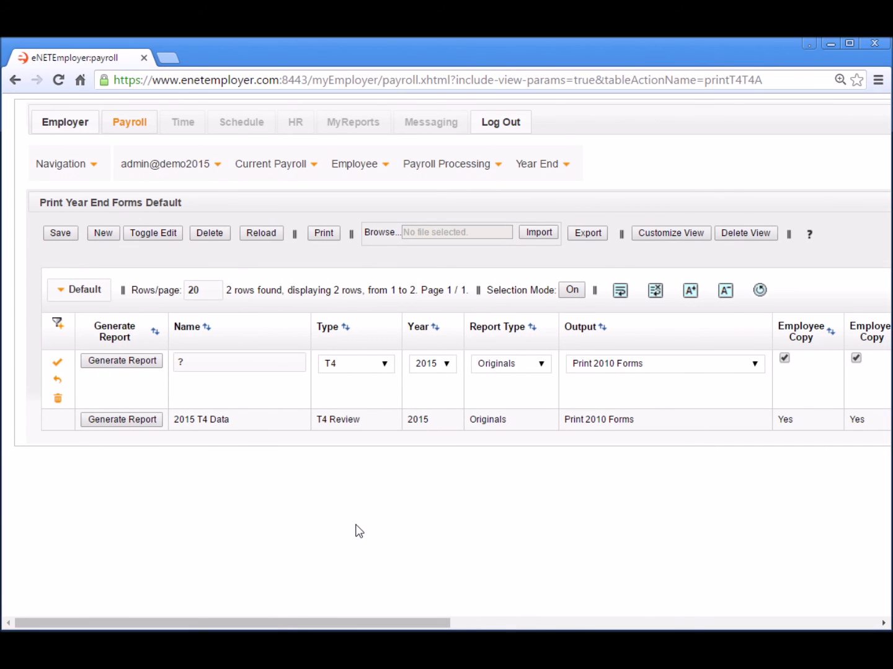
{"action": "left_click", "coordinate": [195, 362]}
{"action": "type", "text": "Employee "}
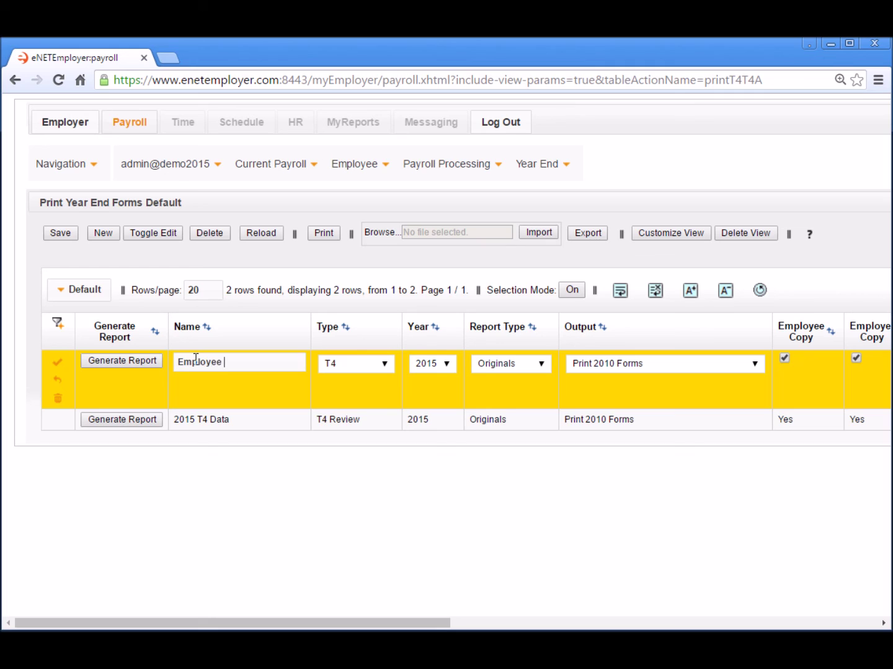
{"action": "type", "text": "Copy Only"}
{"action": "left_click_drag", "start_coordinate": [391, 623], "coordinate": [533, 623]}
{"action": "left_click", "coordinate": [564, 358]}
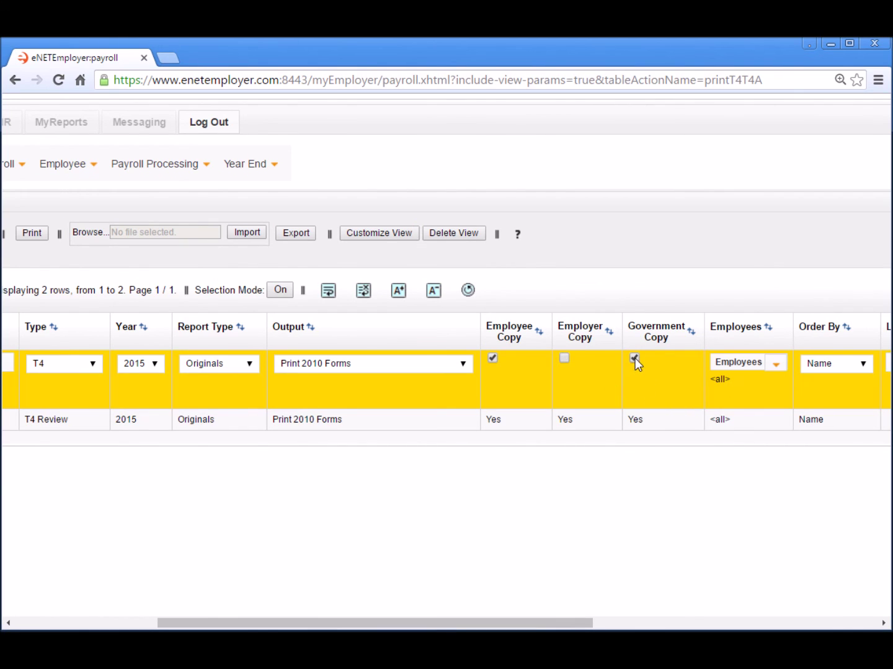
{"action": "left_click_drag", "start_coordinate": [583, 623], "coordinate": [383, 623]}
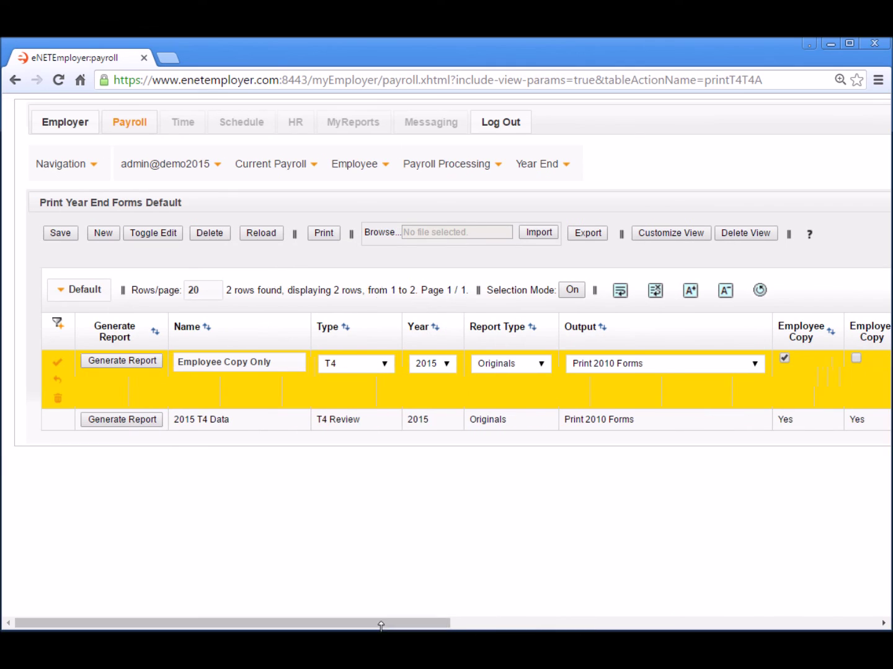
Set the Employee Copy Only entry's output to Print with Form Background and accept the row
{"action": "left_click", "coordinate": [755, 365]}
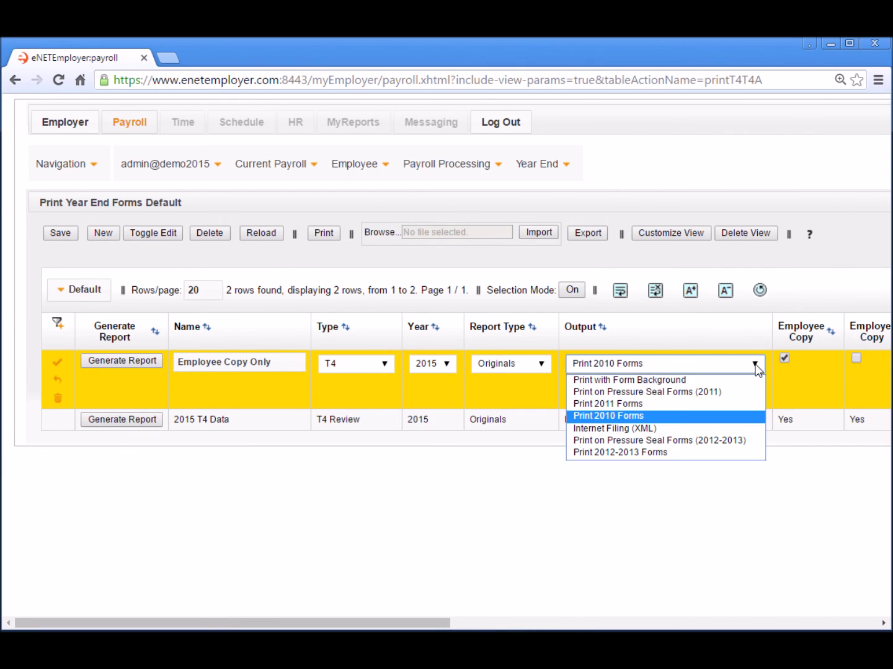
{"action": "left_click", "coordinate": [610, 379]}
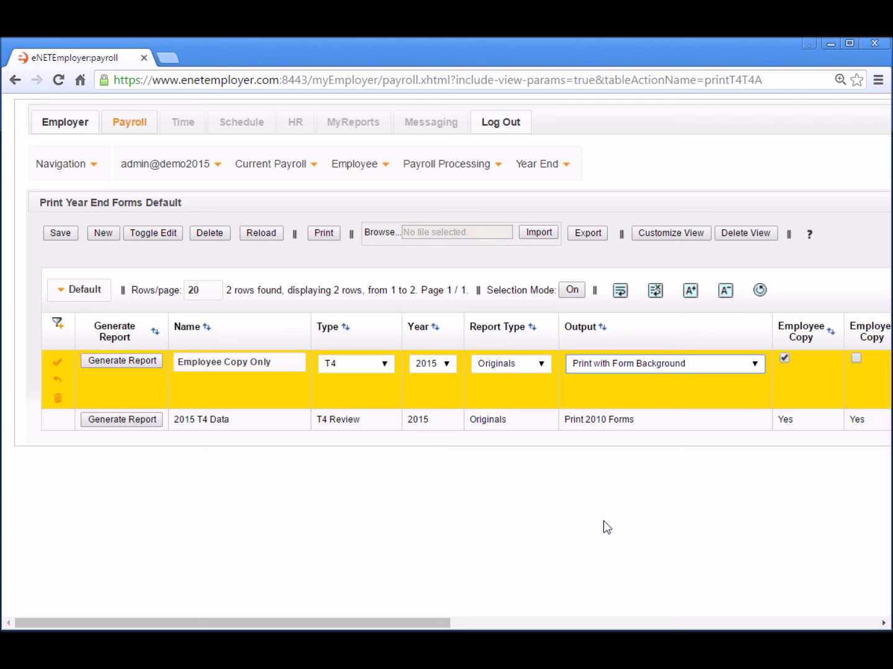
{"action": "left_click", "coordinate": [58, 363]}
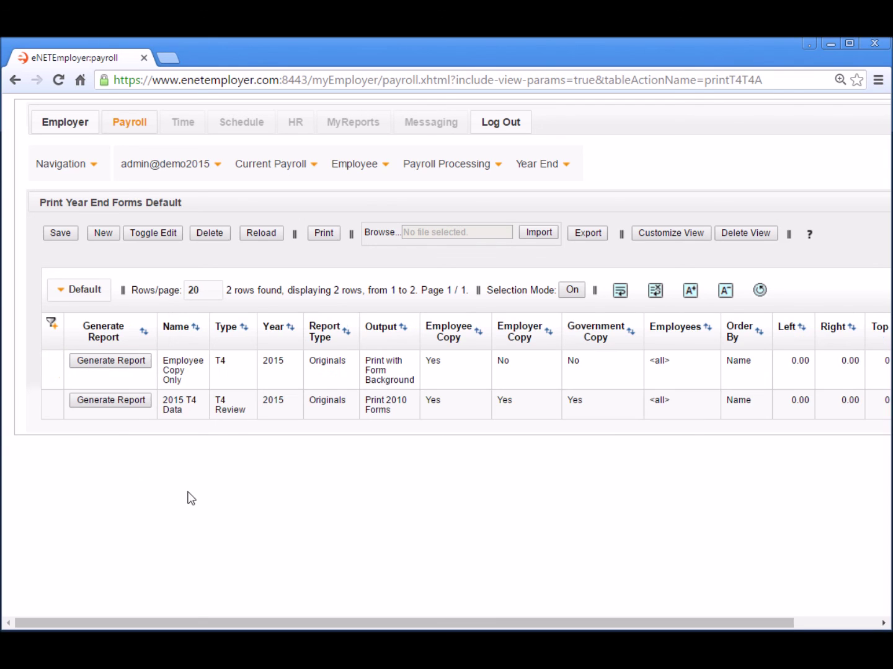
Generate the Employee Copy Only report, look through the T4 slips in the PDF, and close it
{"action": "left_click", "coordinate": [111, 361]}
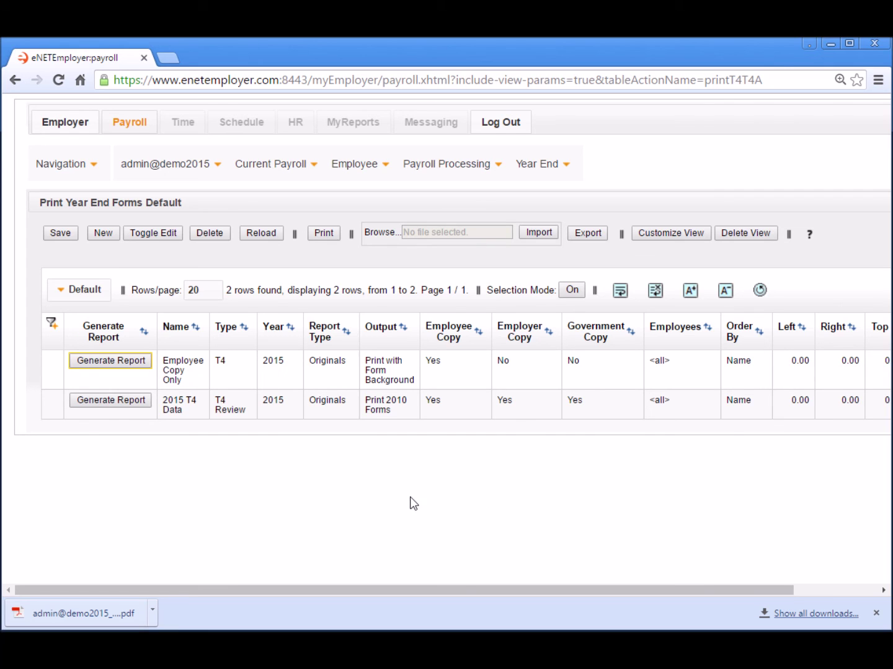
{"action": "left_click", "coordinate": [79, 615]}
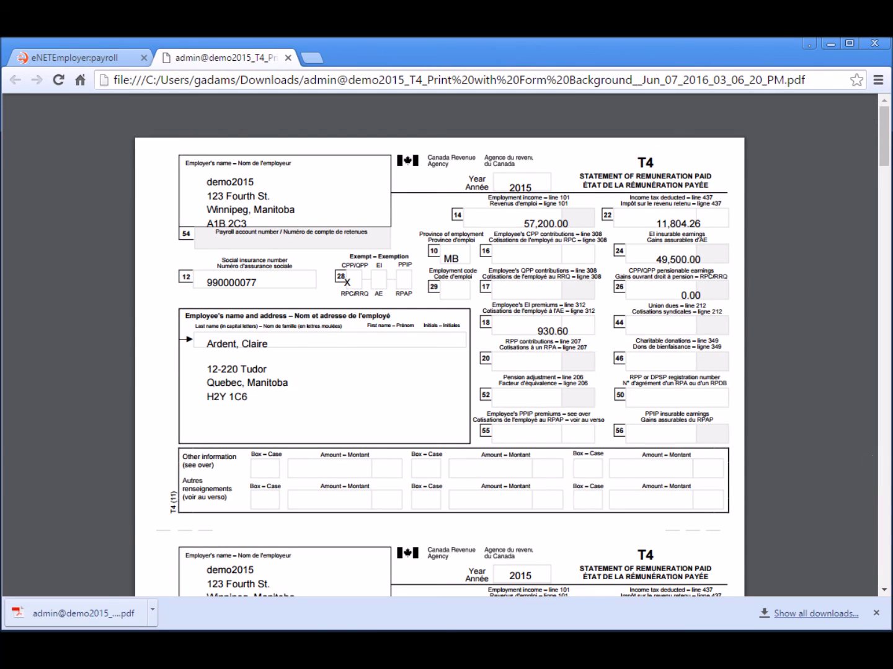
{"action": "left_click_drag", "start_coordinate": [882, 143], "coordinate": [865, 536]}
{"action": "left_click", "coordinate": [288, 58]}
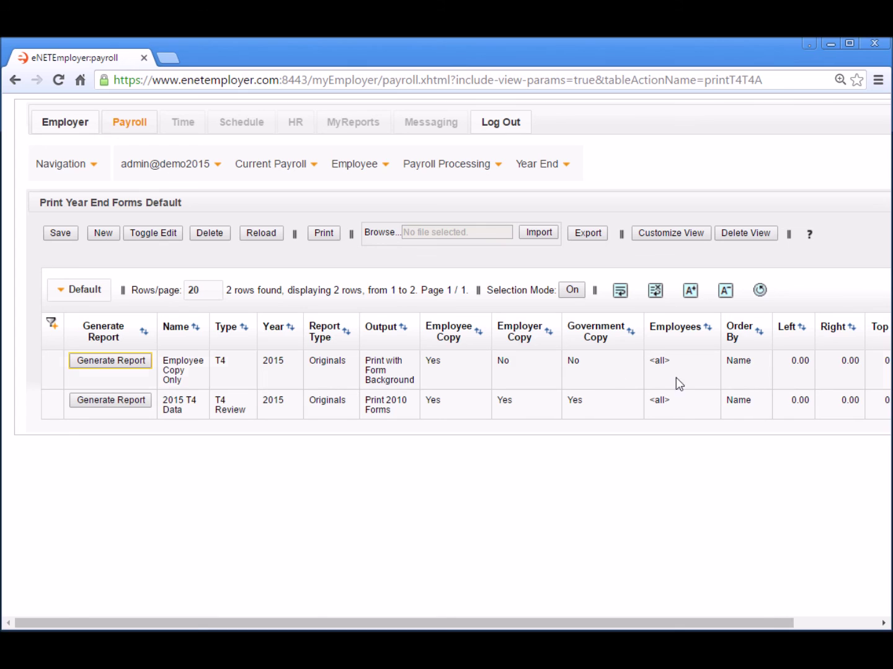
Add and accept a 2015 T4 entry named "2015 XML Data" with its output set to Internet Filing (XML)
{"action": "left_click", "coordinate": [103, 233]}
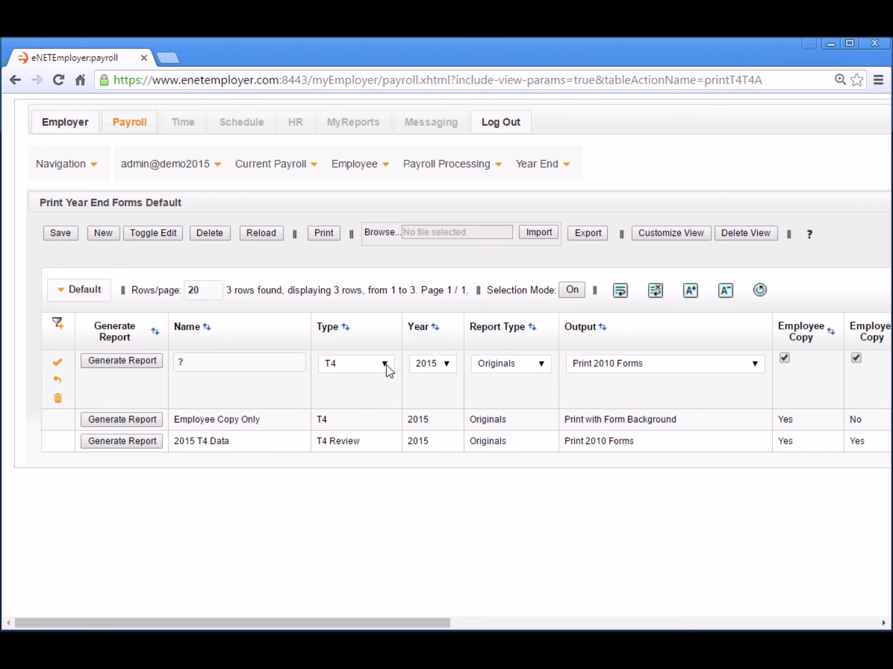
{"action": "left_click", "coordinate": [756, 367]}
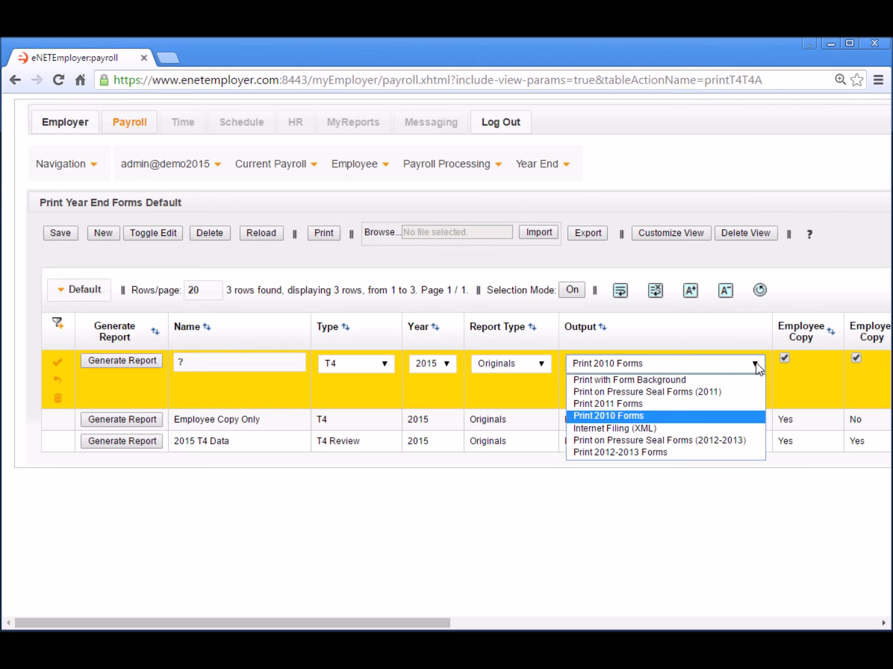
{"action": "left_click", "coordinate": [608, 429]}
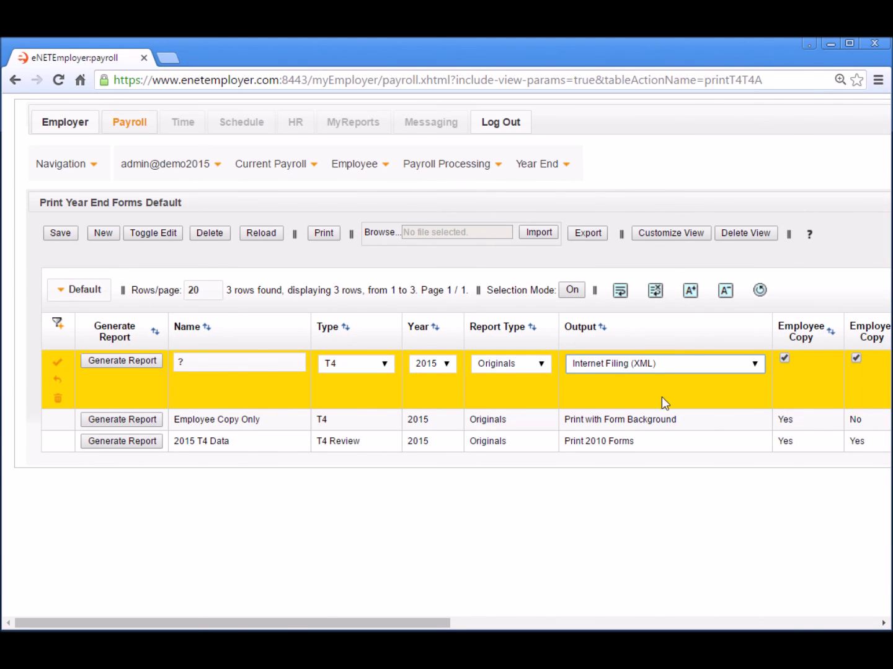
{"action": "left_click", "coordinate": [182, 363]}
{"action": "type", "text": "2015 XML Data"}
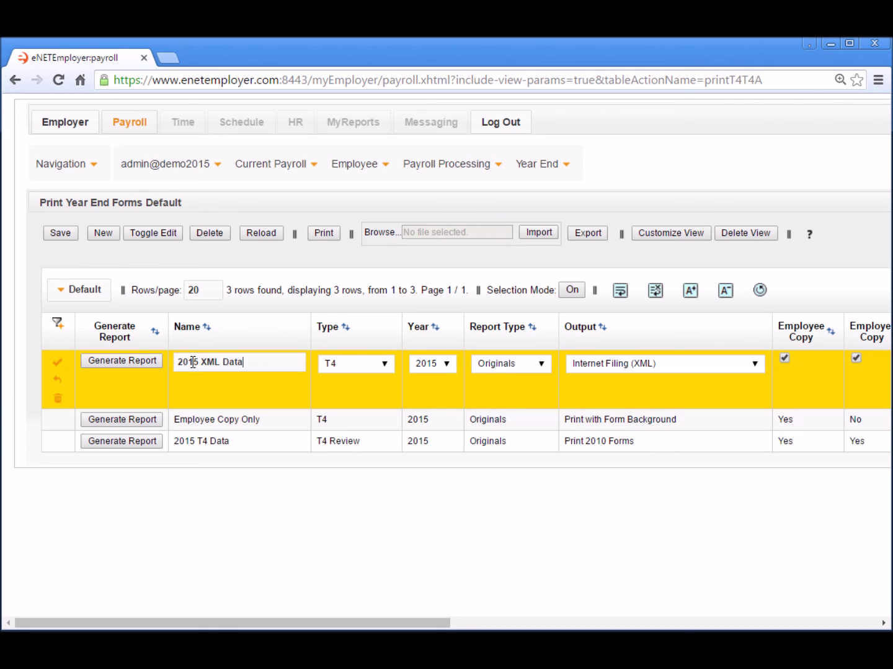
{"action": "left_click", "coordinate": [57, 363]}
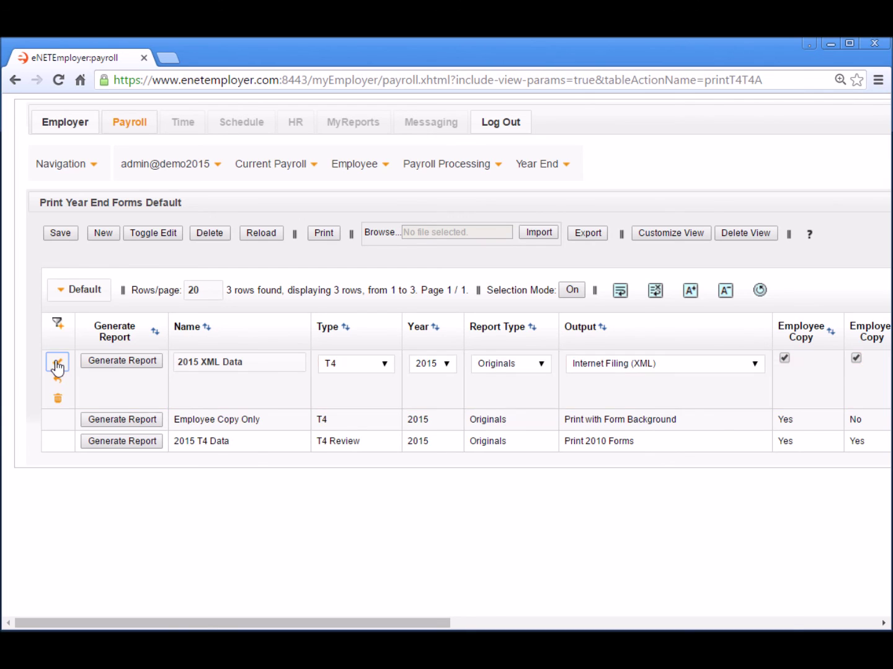
Generate the 2015 XML Data report, locate the XML file in the Downloads folder, and return to the browser
{"action": "left_click", "coordinate": [121, 364]}
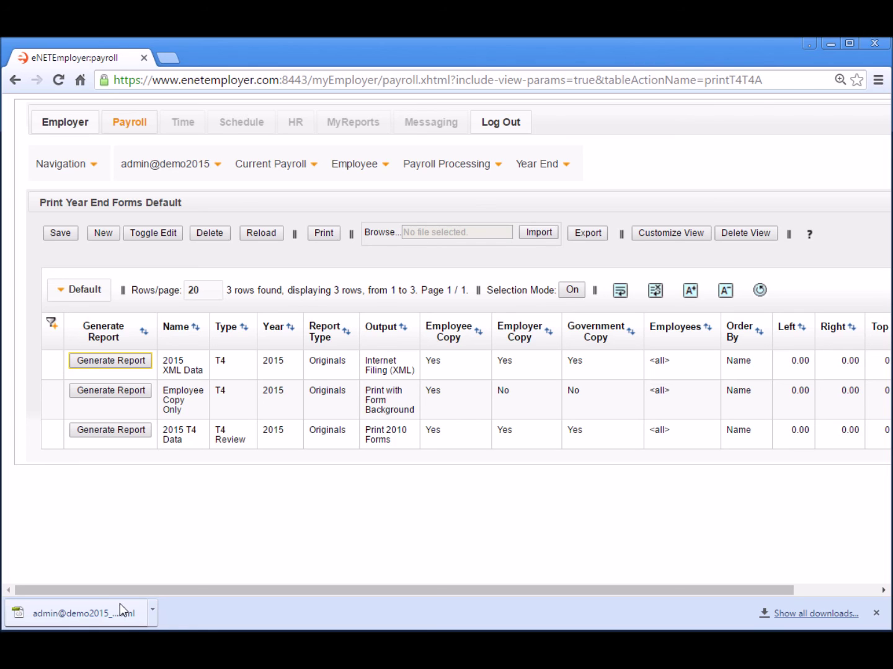
{"action": "left_click", "coordinate": [151, 611]}
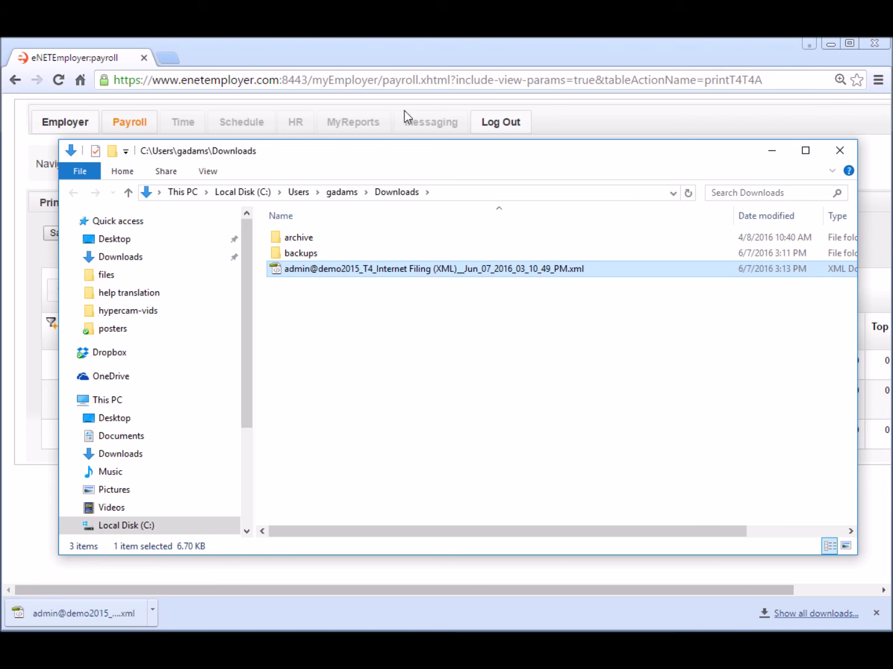
{"action": "left_click", "coordinate": [379, 52]}
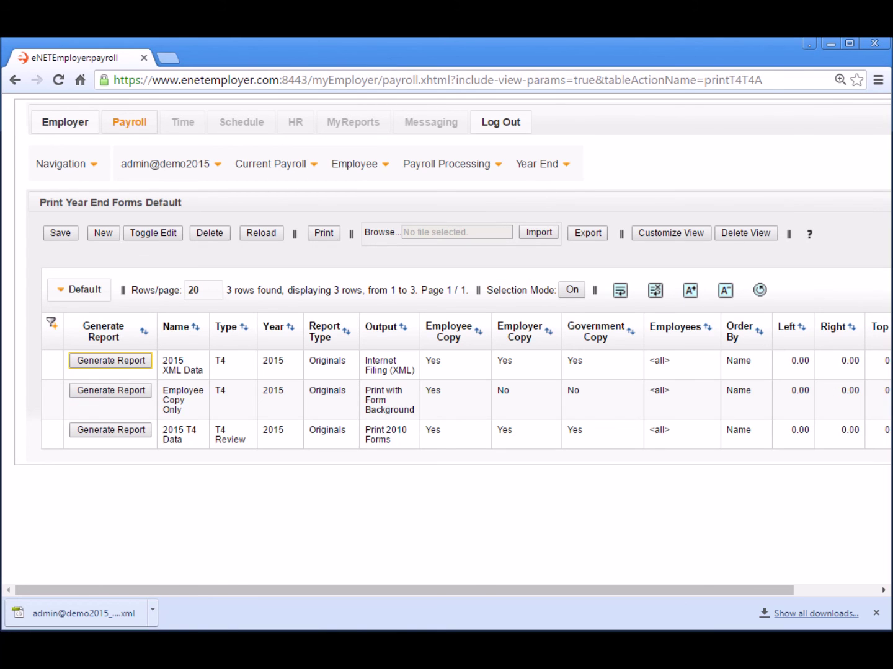